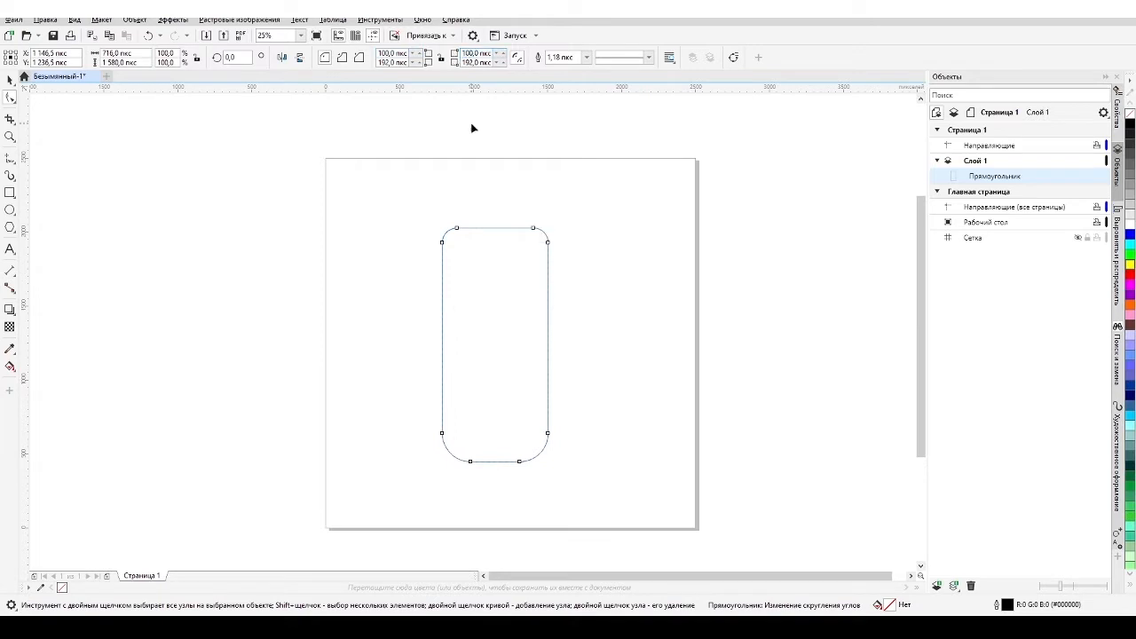
# Step: Give the rounded rectangle a violet-blue 16 px outline without fill, using round line caps and scaling with the object
pyautogui.click(1130, 377)
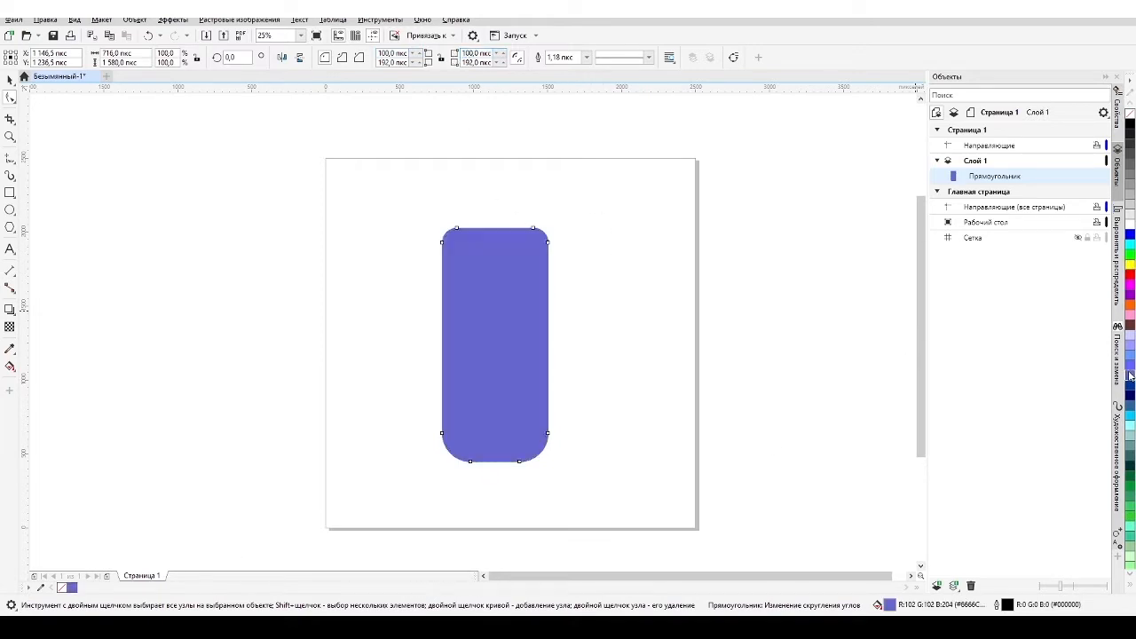
pyautogui.rightClick(72, 588)
pyautogui.click(61, 588)
pyautogui.click(1117, 114)
pyautogui.click(974, 141)
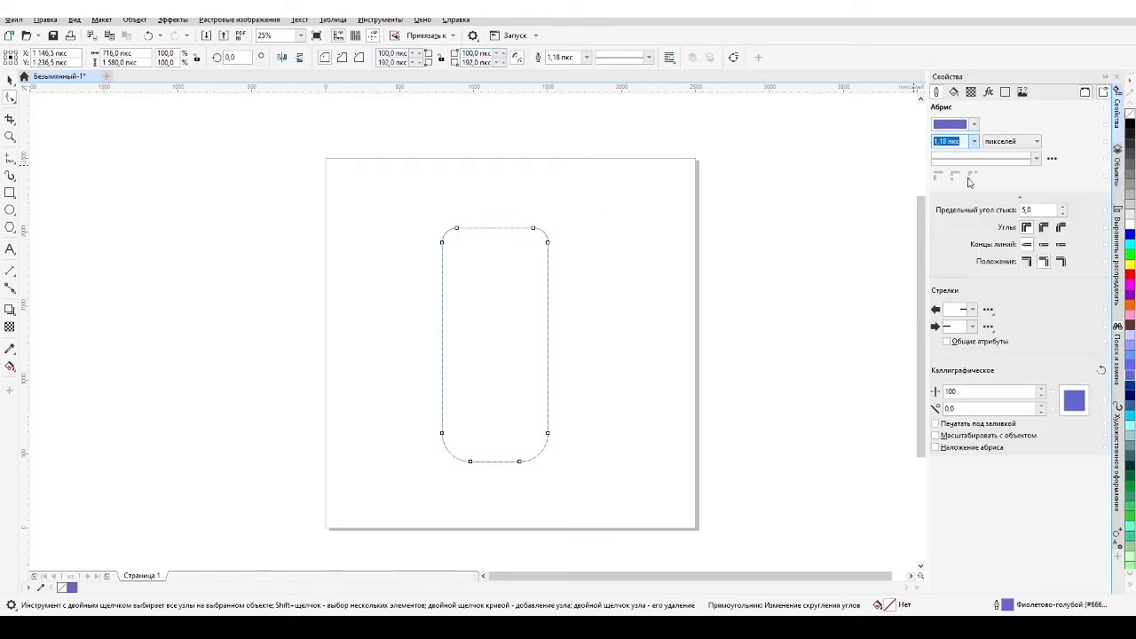
pyautogui.click(950, 232)
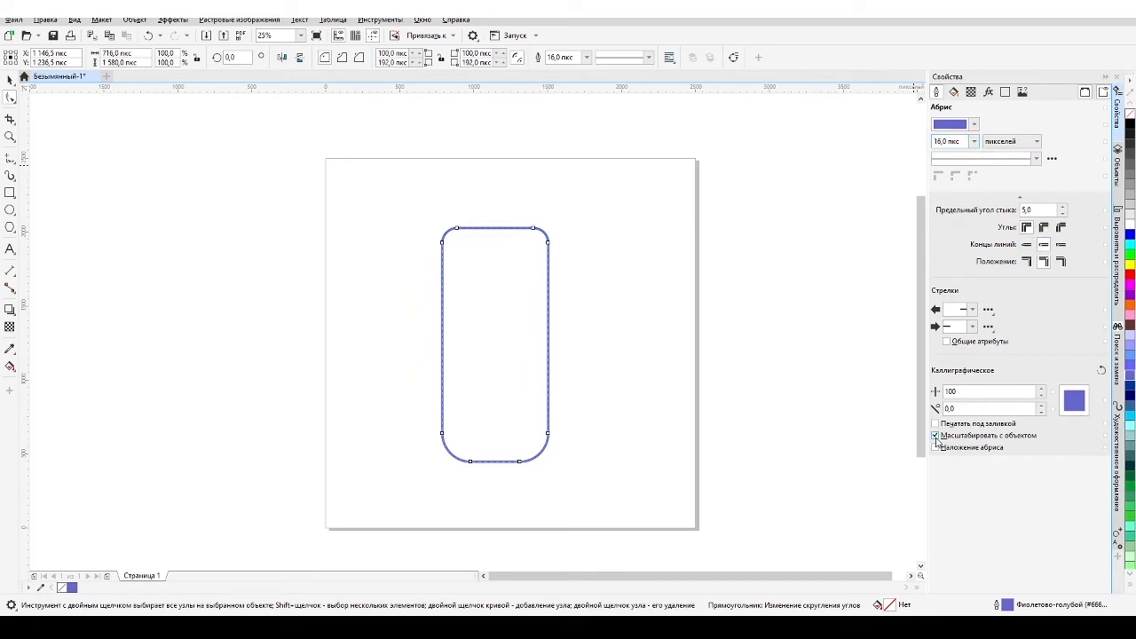
# Step: Create a centred copy of the glass outline at about 74% scale, fill it pale violet without outline, and shift it slightly down
pyautogui.press('space')
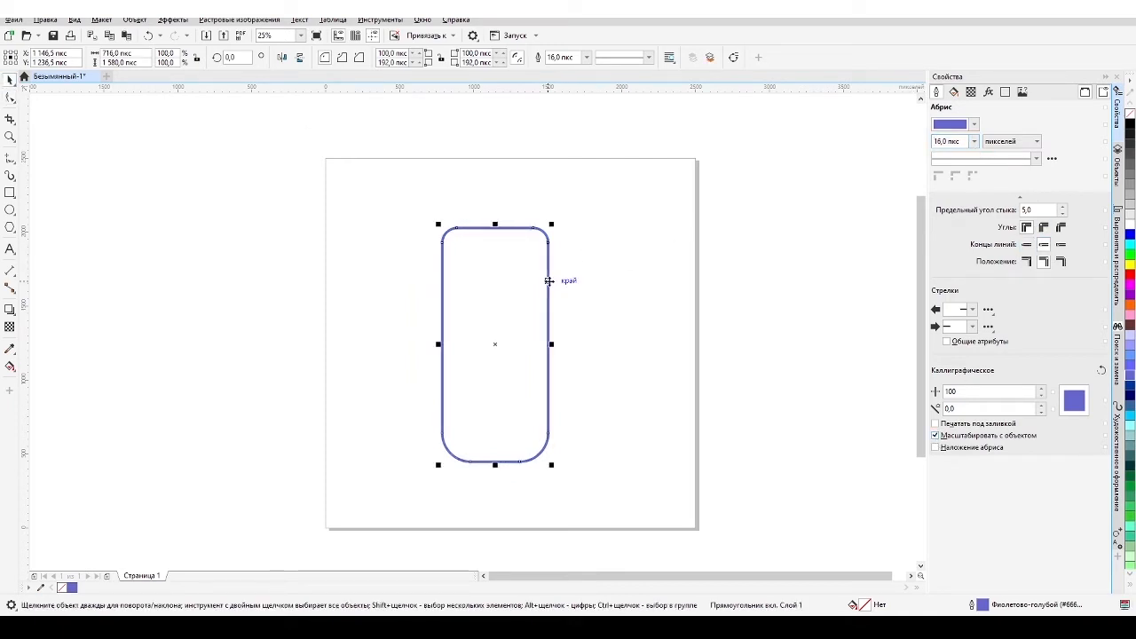
pyautogui.moveTo(548, 229); pyautogui.dragTo(540, 247)
pyautogui.rightClick(540, 247)
pyautogui.click(1131, 335)
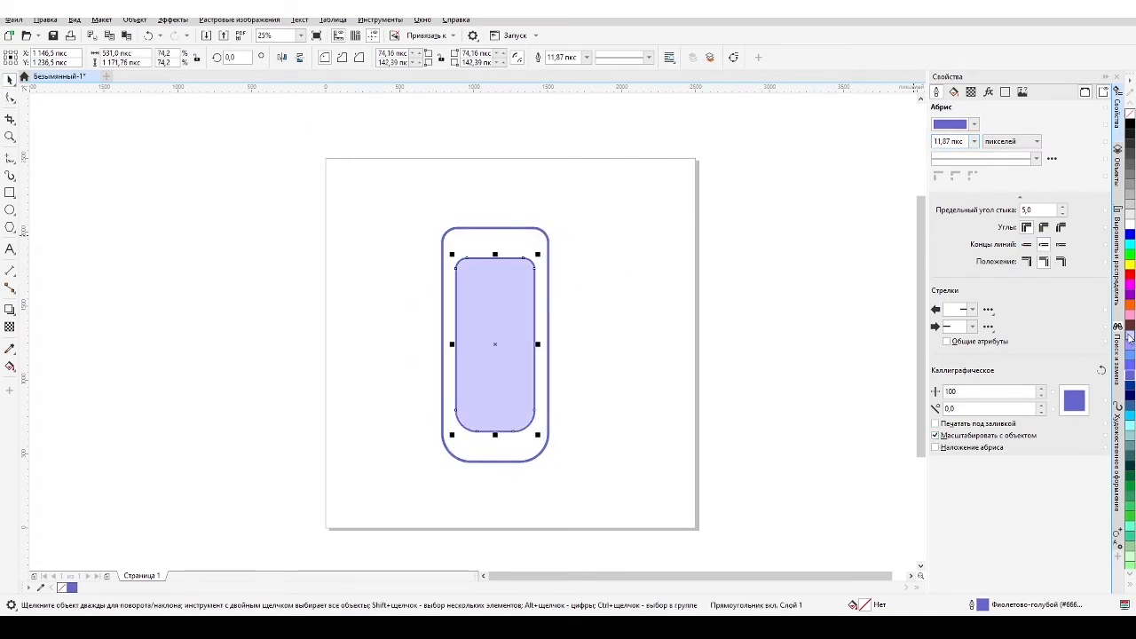
pyautogui.rightClick(61, 588)
pyautogui.moveTo(496, 331); pyautogui.dragTo(497, 342)
# Step: Draw a wide rectangle across the upper part of the glass and use it to cut off the pale violet shape's top
pyautogui.press('F6')
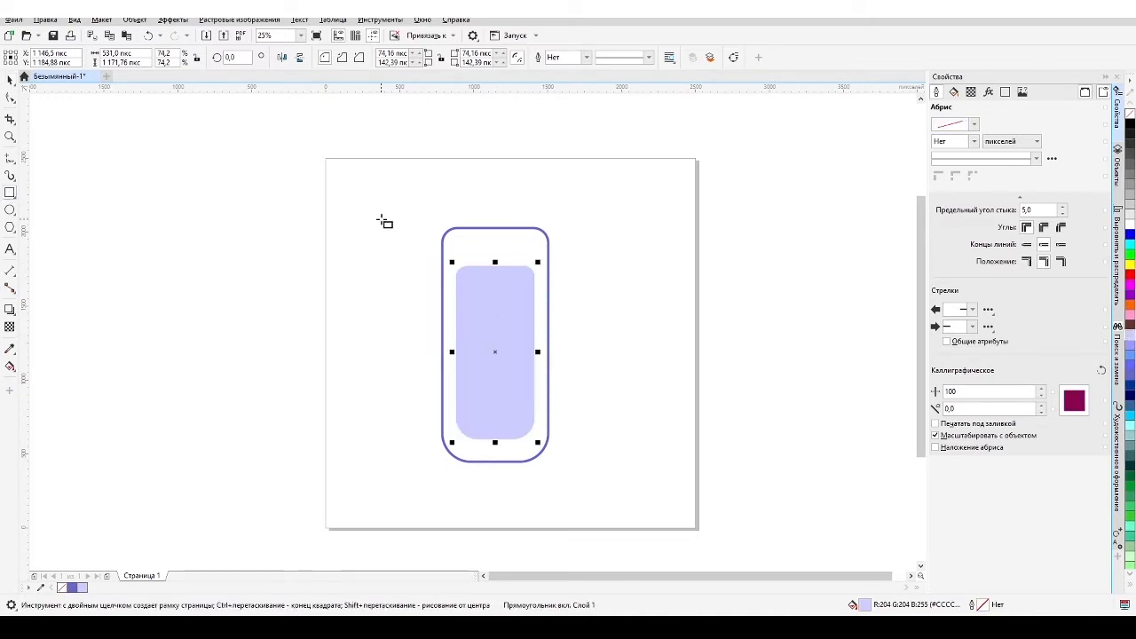
pyautogui.moveTo(377, 215); pyautogui.dragTo(599, 316)
pyautogui.press('space')
pyautogui.keyDown('shift'); pyautogui.click(491, 368); pyautogui.keyUp('shift')
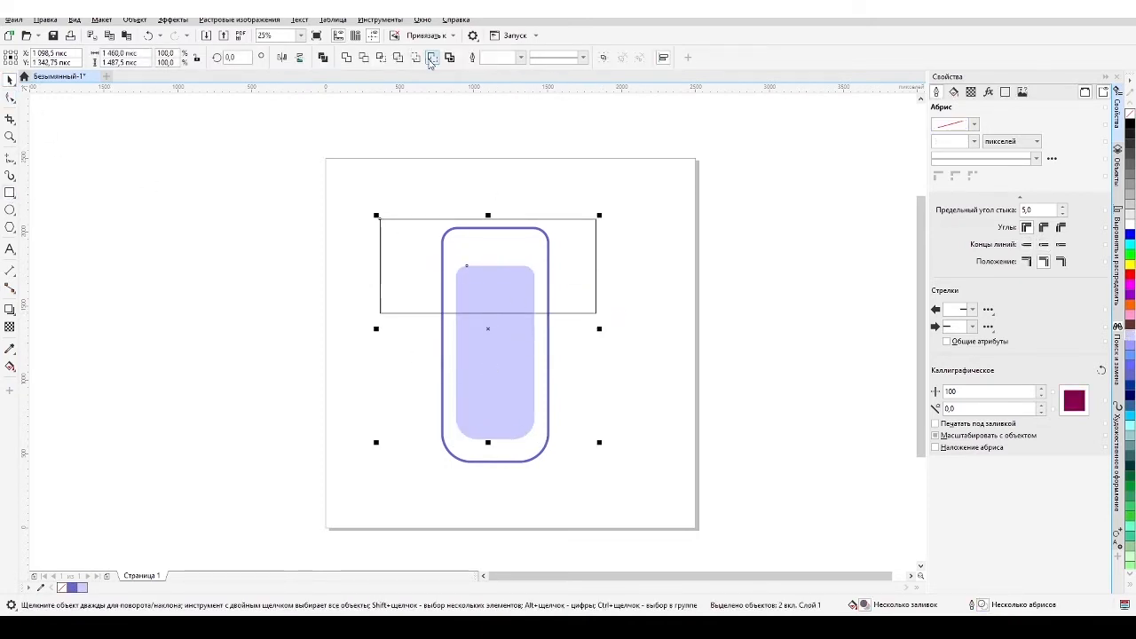
pyautogui.click(432, 57)
pyautogui.click(625, 267)
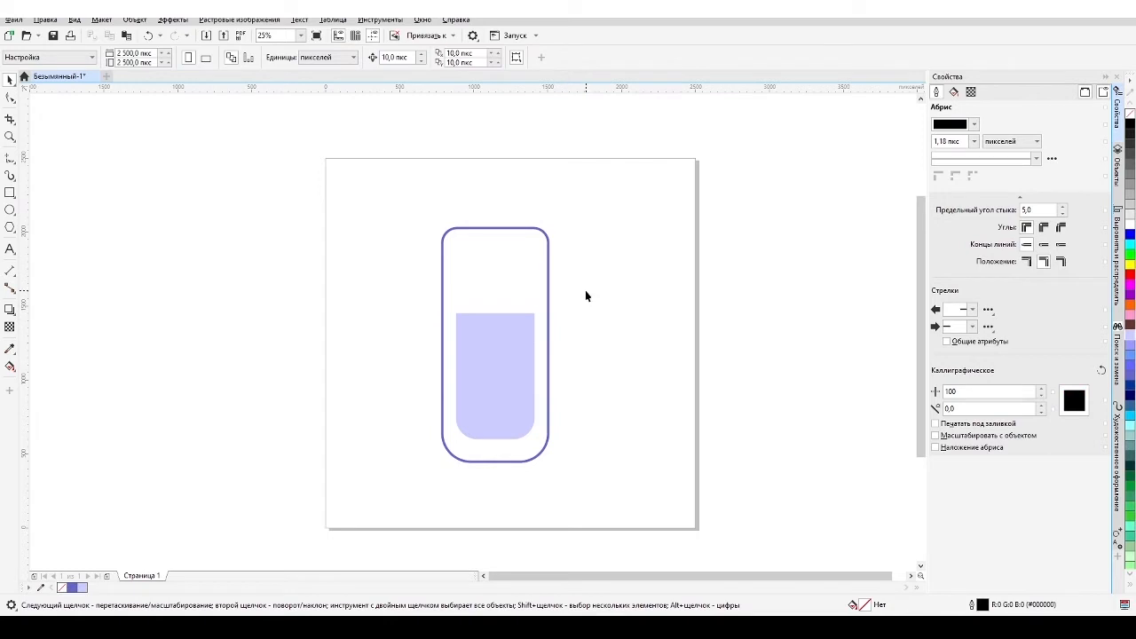
# Step: Draw a rectangle about 126 × 132 px in the liquid's upper left with a violet-blue 10 px outline, and round its corners about 27.5 px
pyautogui.scroll(2, 471, 234)
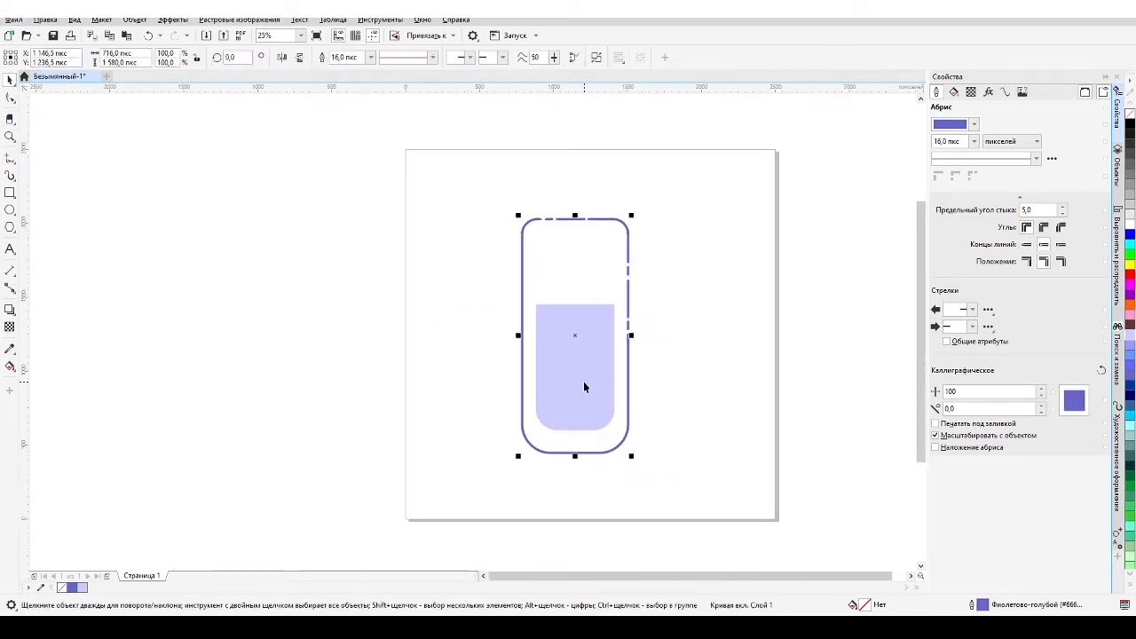
pyautogui.scroll(1, 583, 381)
pyautogui.click(9, 193)
pyautogui.moveTo(504, 253); pyautogui.dragTo(542, 292)
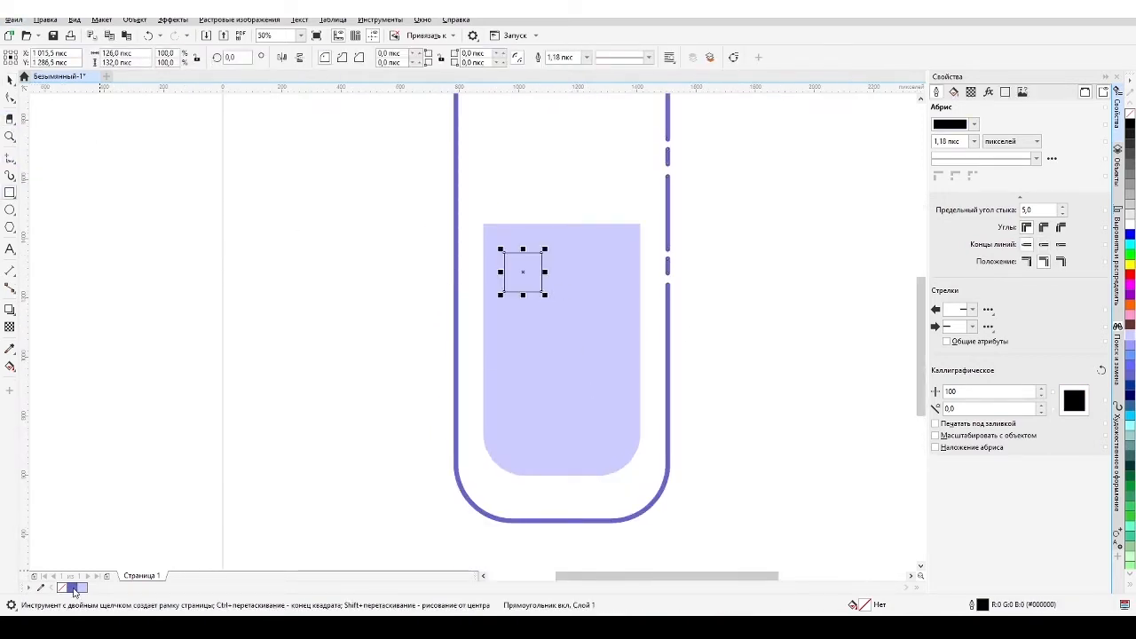
pyautogui.rightClick(73, 588)
pyautogui.click(974, 142)
pyautogui.click(950, 224)
pyautogui.click(10, 97)
pyautogui.moveTo(505, 253); pyautogui.dragTo(512, 258)
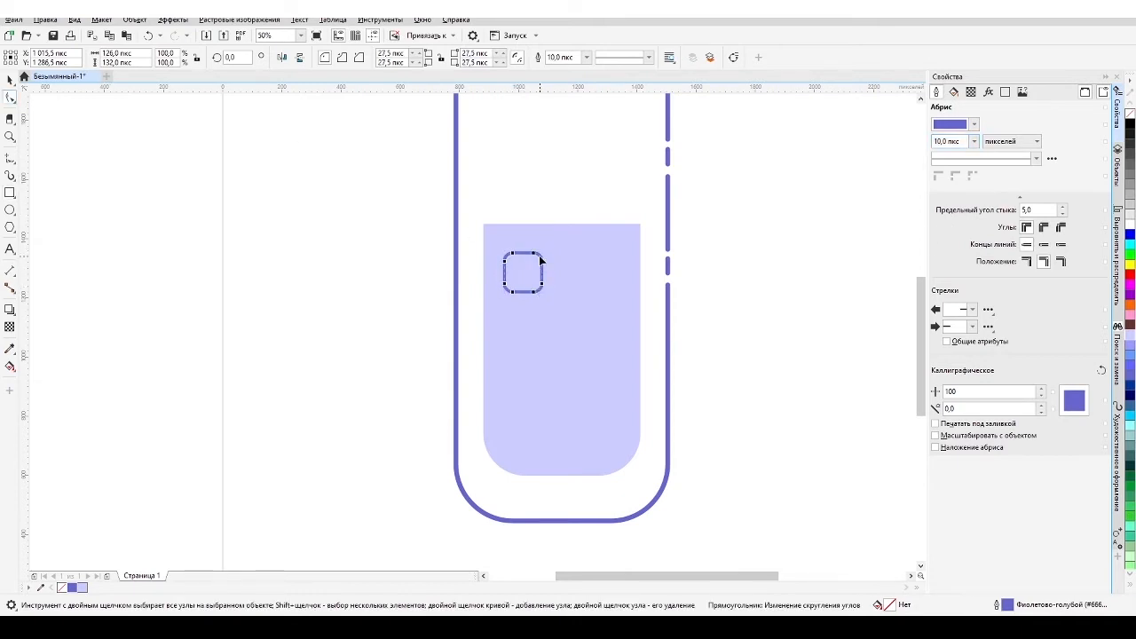
# Step: Convert the small rounded square to curves and erase short gaps in its outline, using round line caps
pyautogui.press('space')
pyautogui.hotkey('ctrl', 'q')
pyautogui.scroll(2, 532, 274)
pyautogui.click(10, 119)
pyautogui.click(47, 171)
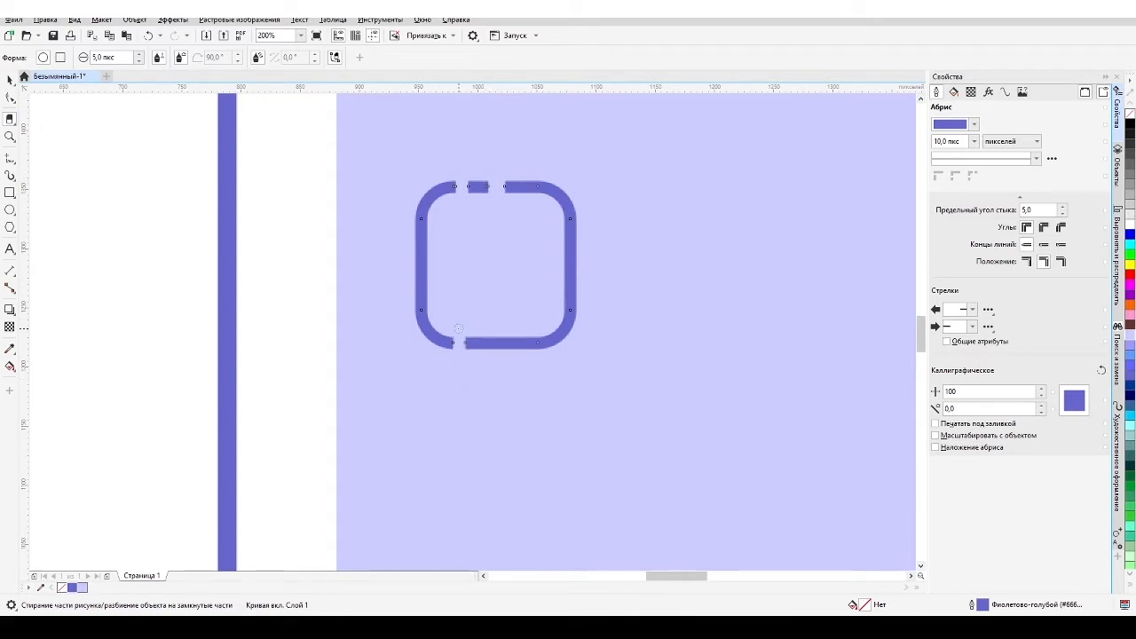
pyautogui.click(1044, 245)
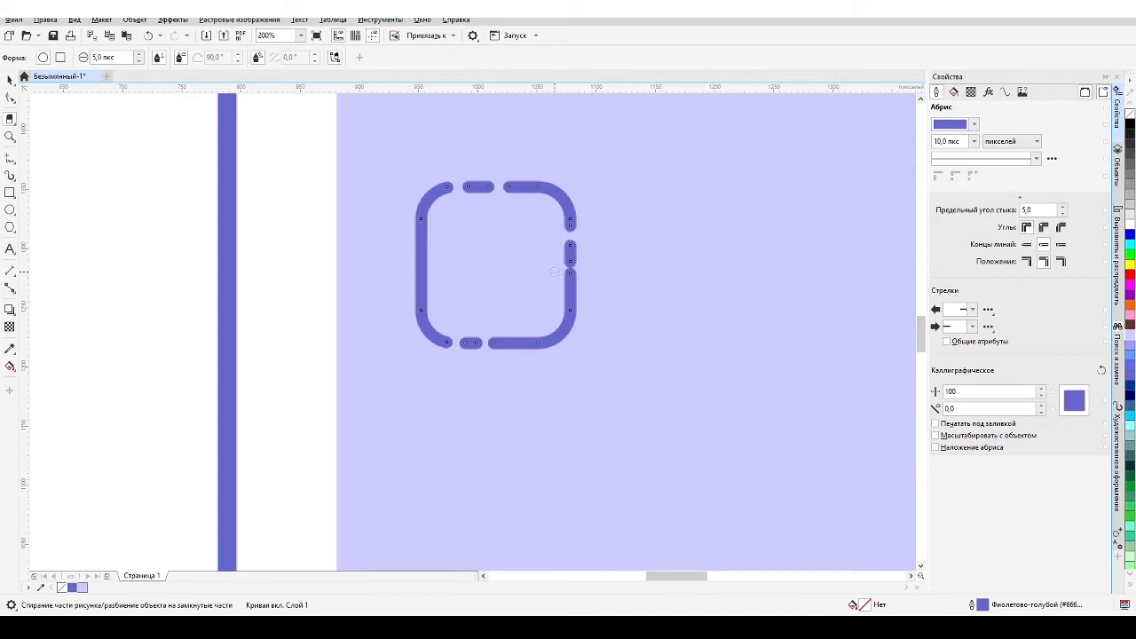
# Step: Add a scaled-down copy inside the small rounded square and erase its lower part
pyautogui.press('space')
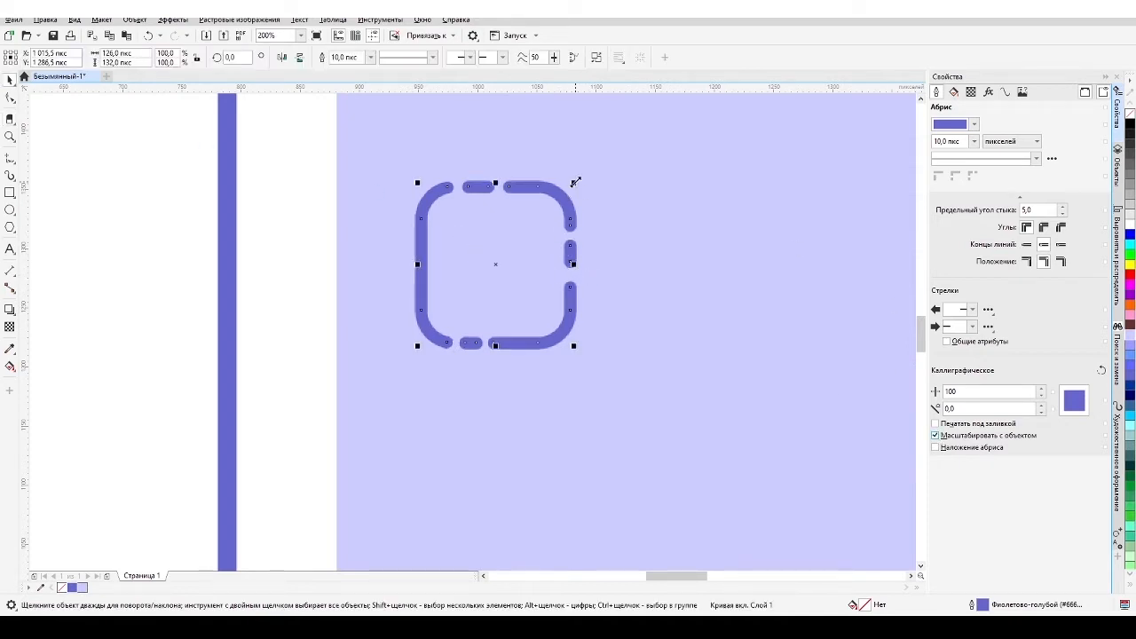
pyautogui.moveTo(575, 182); pyautogui.dragTo(554, 207)
pyautogui.rightClick(553, 207)
pyautogui.click(10, 119)
pyautogui.moveTo(546, 248)
pyautogui.mouseDown()
pyautogui.moveTo(544, 299)
pyautogui.moveTo(504, 317)
pyautogui.moveTo(466, 314)
pyautogui.moveTo(449, 272)
pyautogui.mouseUp()
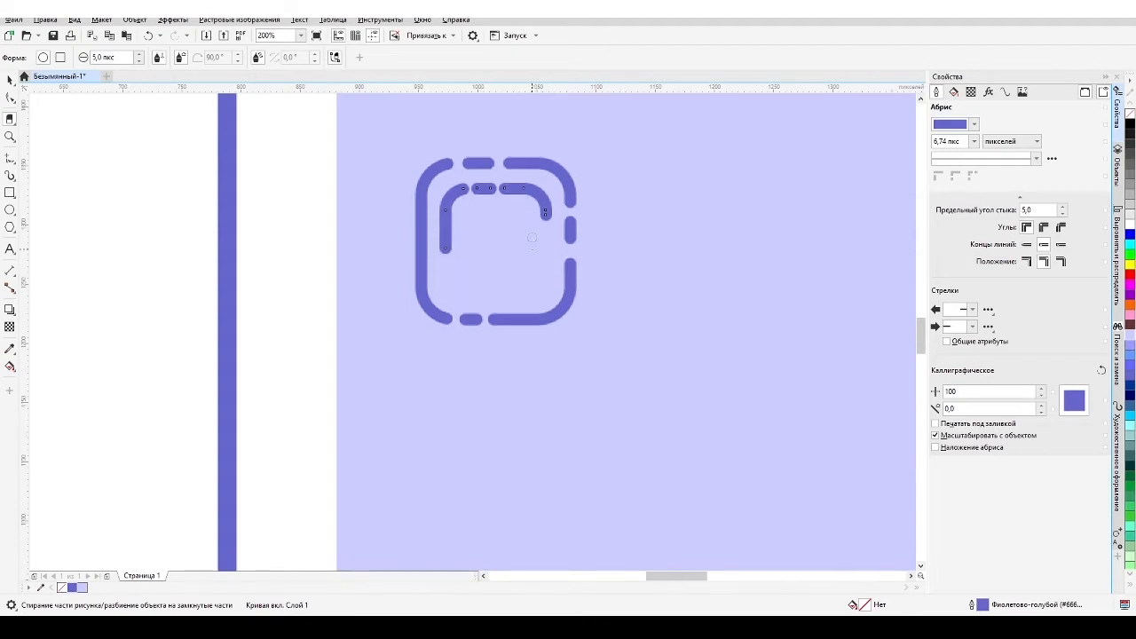
pyautogui.scroll(-3, 532, 242)
pyautogui.press('space')
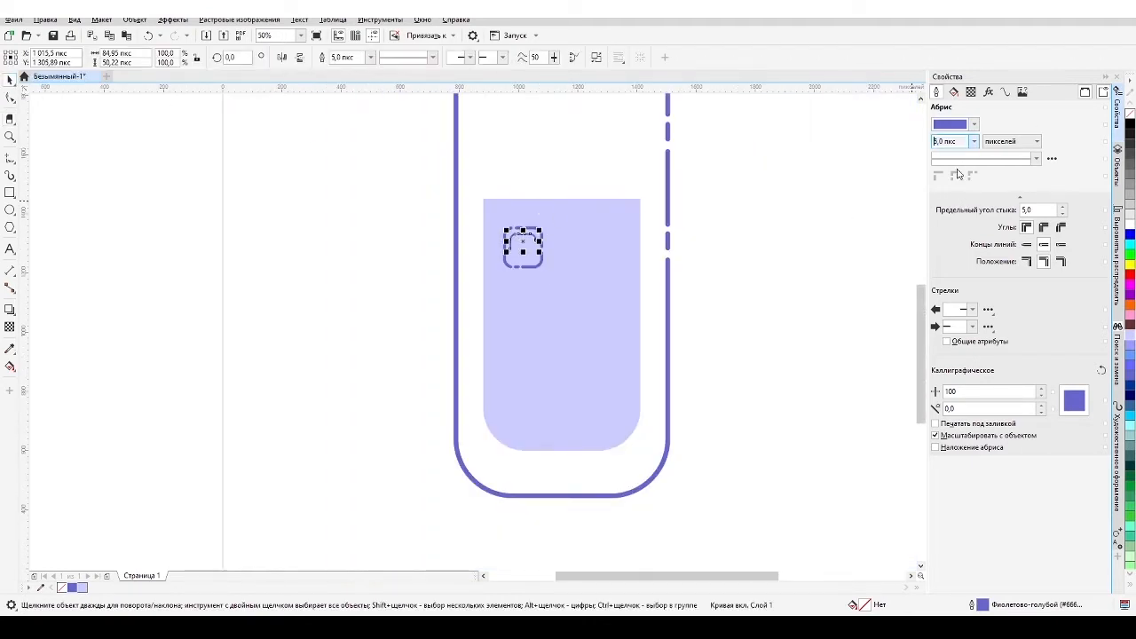
pyautogui.click(741, 224)
# Step: Erase the right end of the small inner highlight line
pyautogui.click(9, 120)
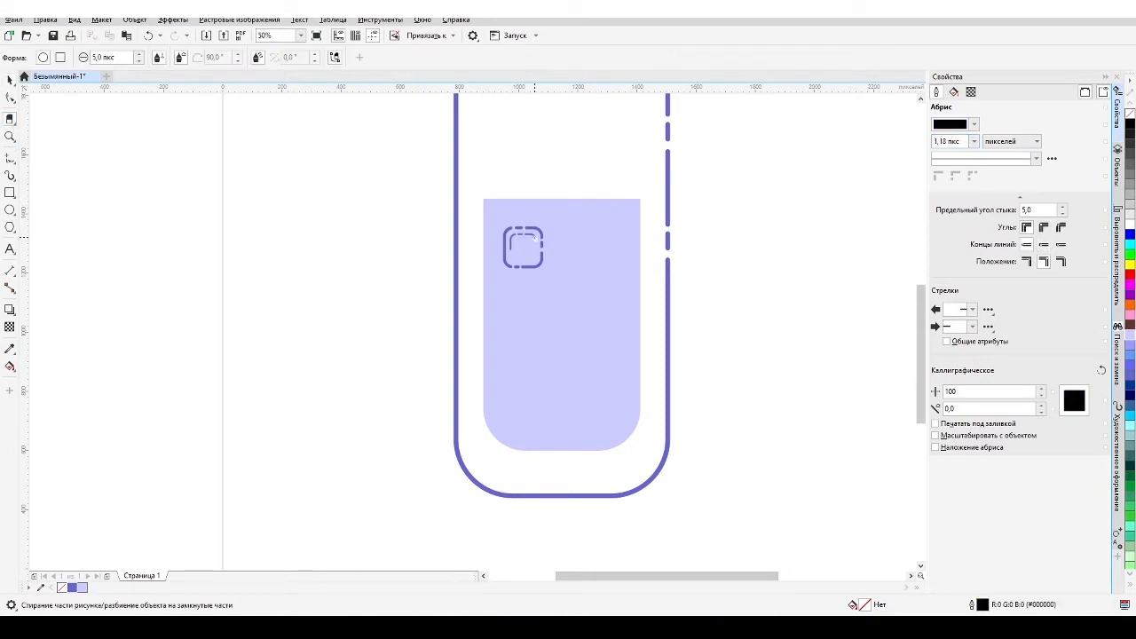
pyautogui.click(531, 238)
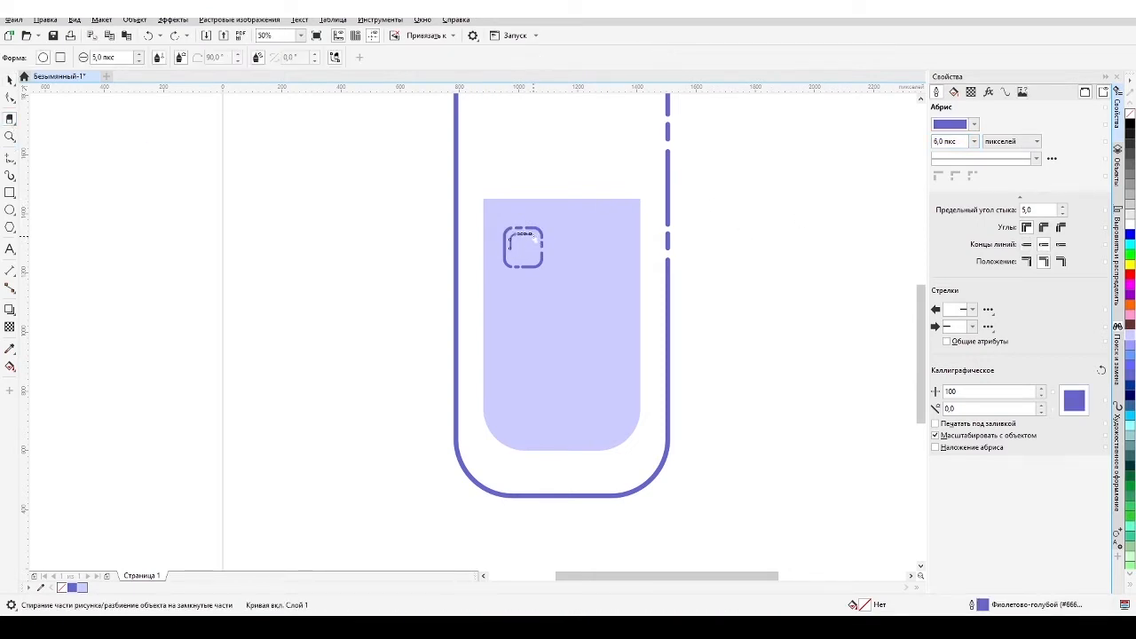
pyautogui.click(9, 79)
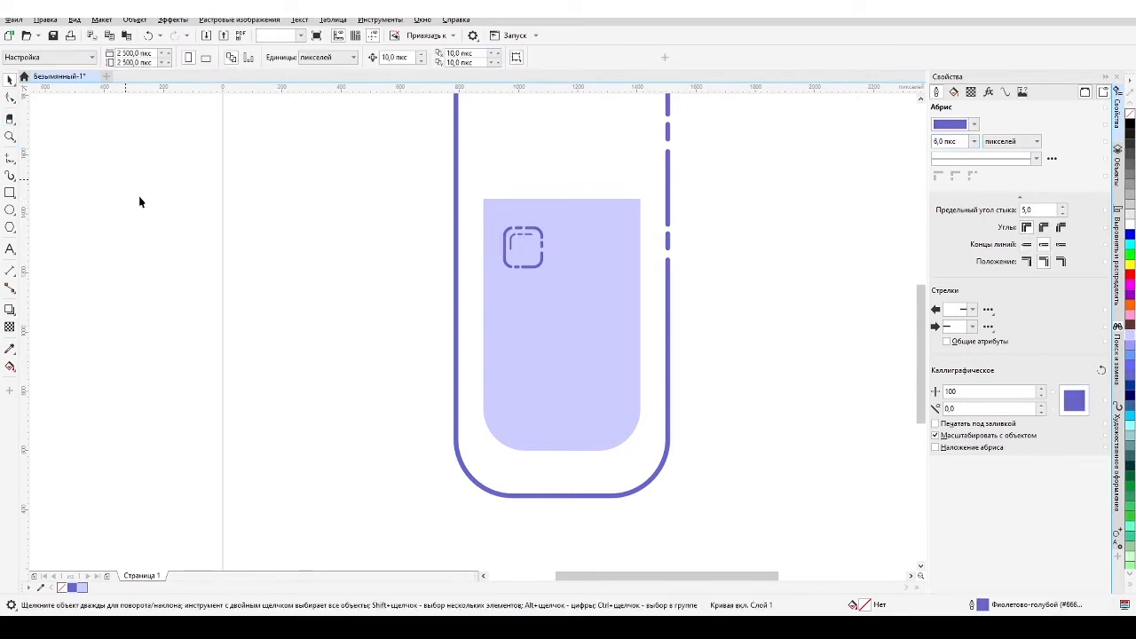
# Step: Copy the ice cube with 8 px outlines toward the liquid's lower right, and rotate the original about 25° clockwise
pyautogui.keyDown('shift'); pyautogui.click(543, 259); pyautogui.keyUp('shift')
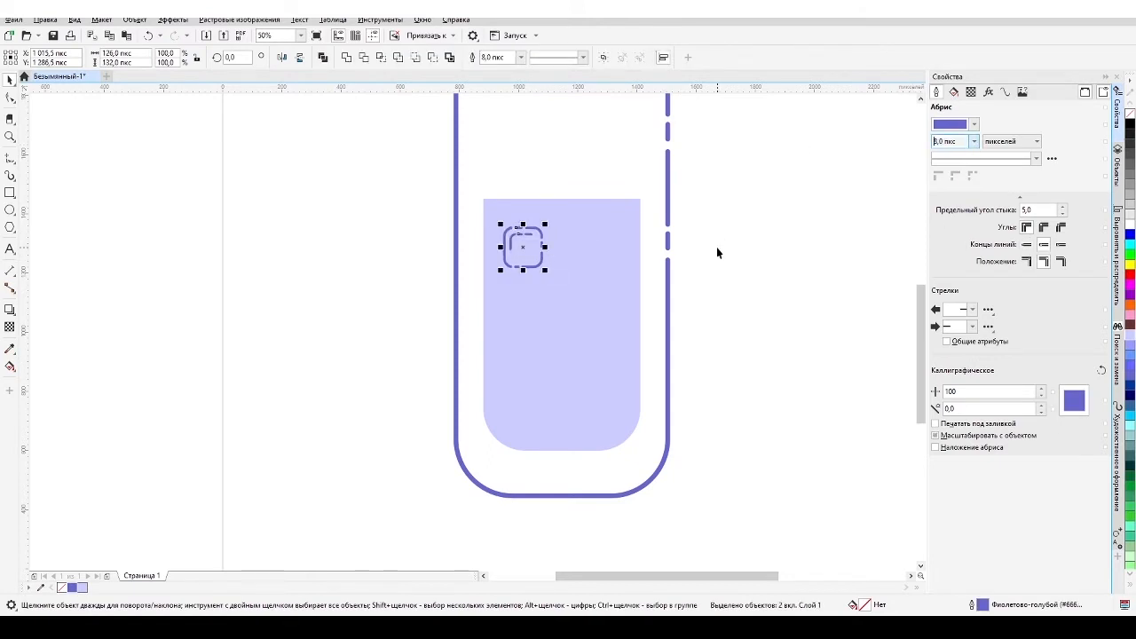
pyautogui.moveTo(535, 258)
pyautogui.mouseDown()
pyautogui.moveTo(606, 340)
pyautogui.moveTo(524, 239)
pyautogui.moveTo(536, 270)
pyautogui.mouseUp()
pyautogui.rightClick(523, 239)
pyautogui.click(524, 238)
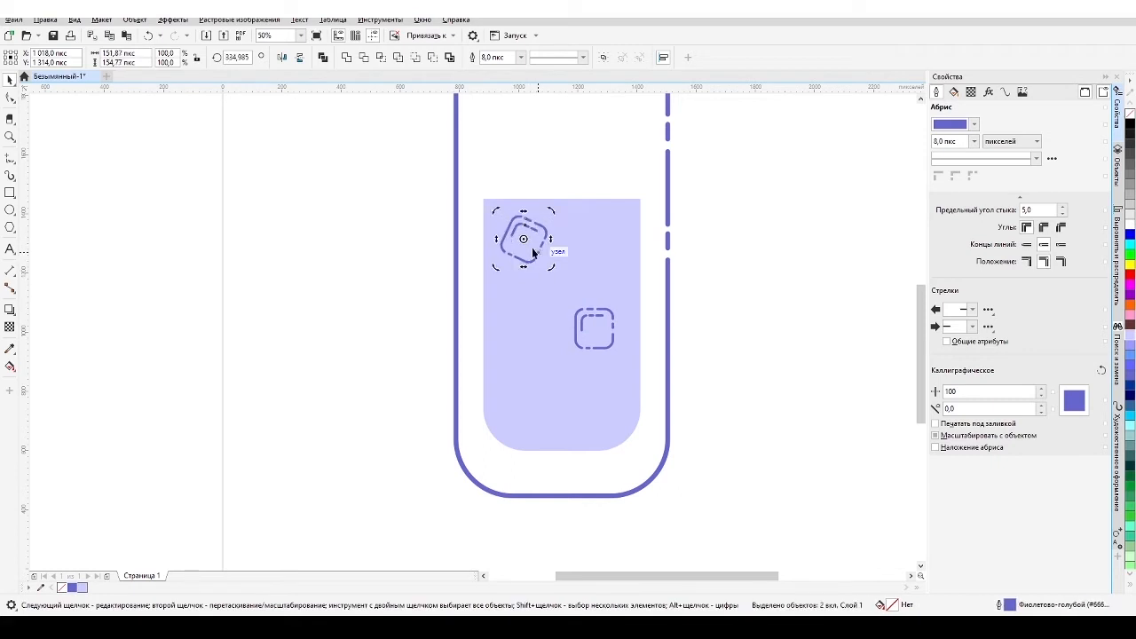
# Step: Group the two outlines of the copied ice cube and rotate the group about 27.8°
pyautogui.click(581, 348)
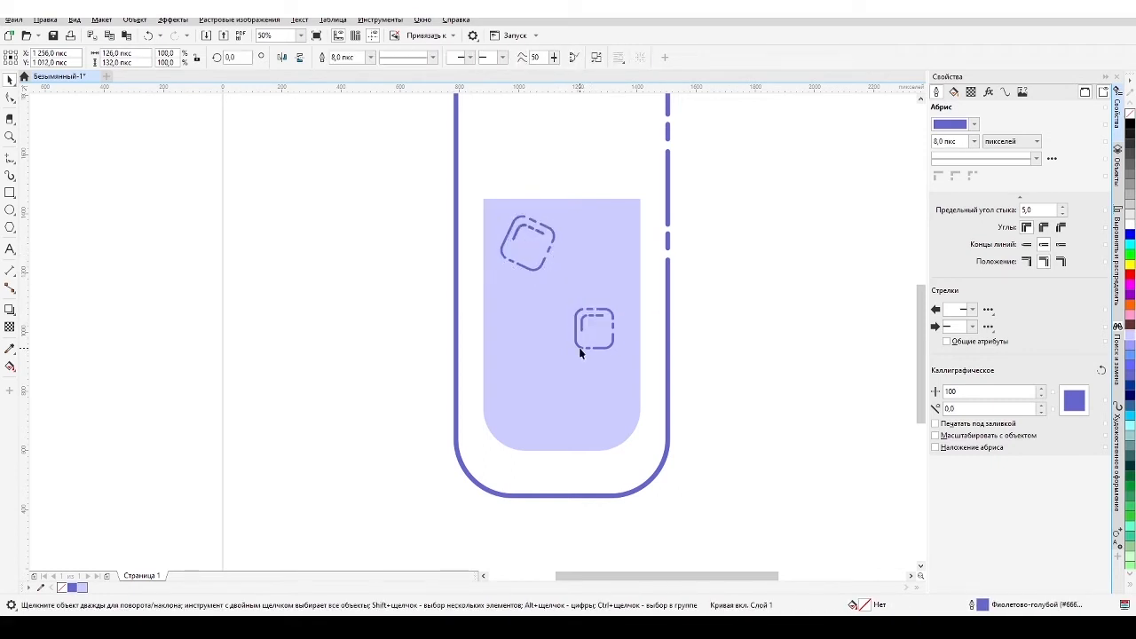
pyautogui.keyDown('shift'); pyautogui.click(584, 331); pyautogui.keyUp('shift')
pyautogui.hotkey('ctrl', 'g')
pyautogui.moveTo(572, 306); pyautogui.dragTo(607, 287)
pyautogui.click(605, 312)
pyautogui.click(581, 347)
# Step: Copy the grouped ice cube to the liquid's lower left and mirror it horizontally, and place another rotated copy at the upper right
pyautogui.rightClick(537, 386)
pyautogui.moveTo(594, 329); pyautogui.dragTo(534, 280)
pyautogui.click(283, 58)
pyautogui.rightClick(592, 261)
pyautogui.click(593, 260)
pyautogui.click(592, 272)
# Step: Place two more small ice cube copies, at the middle left and the lower right of the liquid
pyautogui.rightClick(525, 317)
pyautogui.click(525, 316)
pyautogui.click(535, 300)
pyautogui.moveTo(547, 338); pyautogui.dragTo(587, 404)
pyautogui.rightClick(587, 404)
# Step: Enlarge the right-centre ice cube to about 148% and the lower-left one to about 120%, and reposition both
pyautogui.click(578, 331)
pyautogui.moveTo(560, 294); pyautogui.dragTo(553, 285)
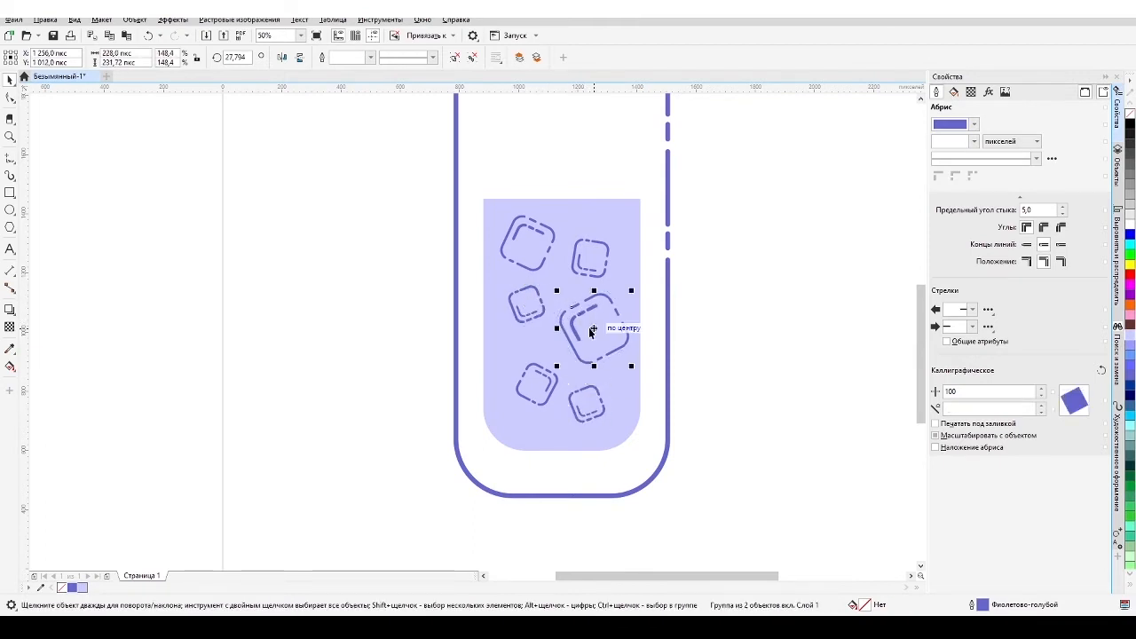
pyautogui.moveTo(591, 327); pyautogui.dragTo(583, 322)
pyautogui.click(546, 377)
pyautogui.moveTo(516, 406); pyautogui.dragTo(506, 416)
pyautogui.moveTo(533, 390); pyautogui.dragTo(522, 388)
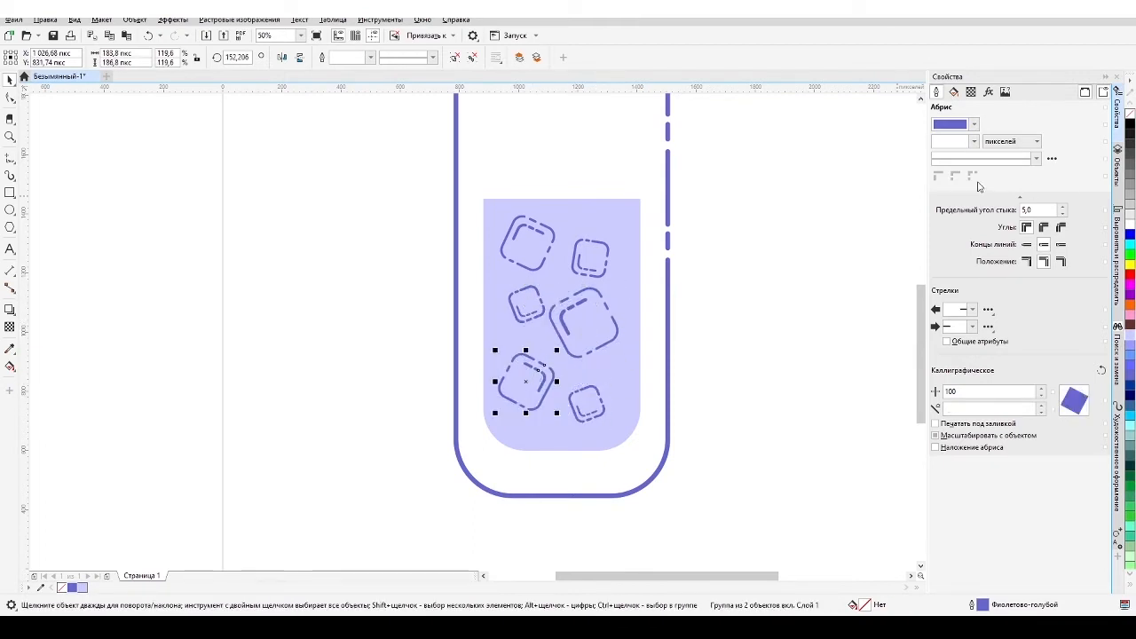
# Step: Set the outline width of the two enlarged ice cubes to 8 px
pyautogui.click(952, 141)
pyautogui.write('8')
pyautogui.press('Return')
pyautogui.click(607, 307)
pyautogui.click(964, 141)
pyautogui.write('8')
pyautogui.press('Return')
# Step: Group the upper-left ice cube's two outlines and adjust their width, and move the largest ice cube slightly down
pyautogui.click(530, 230)
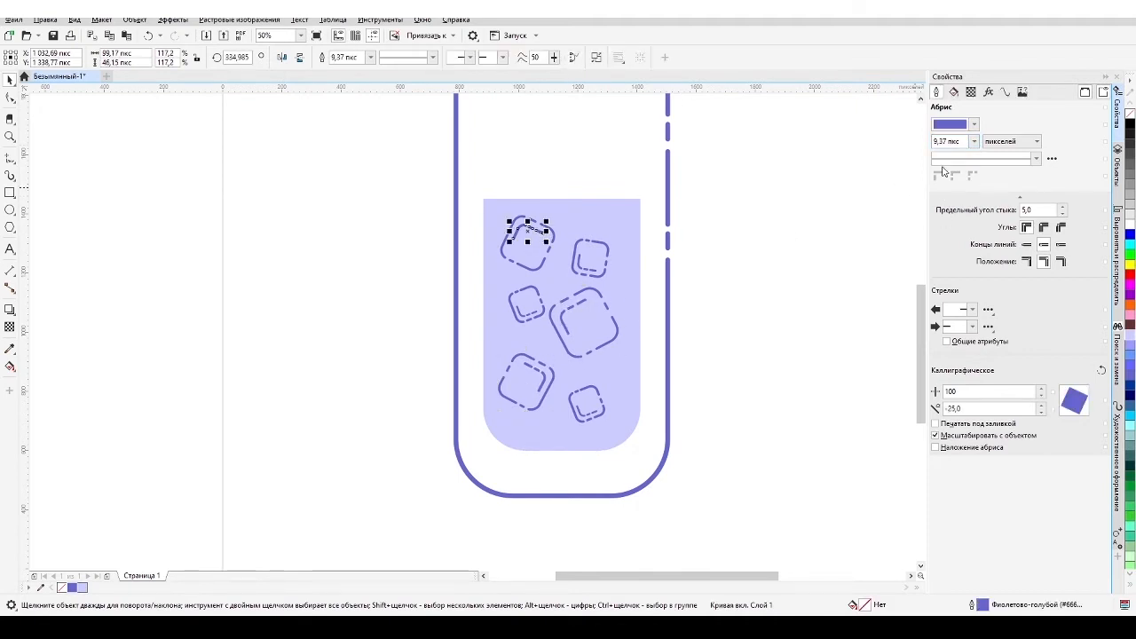
pyautogui.keyDown('shift'); pyautogui.click(554, 235); pyautogui.keyUp('shift')
pyautogui.hotkey('ctrl', 'g')
pyautogui.click(968, 143)
pyautogui.click(791, 251)
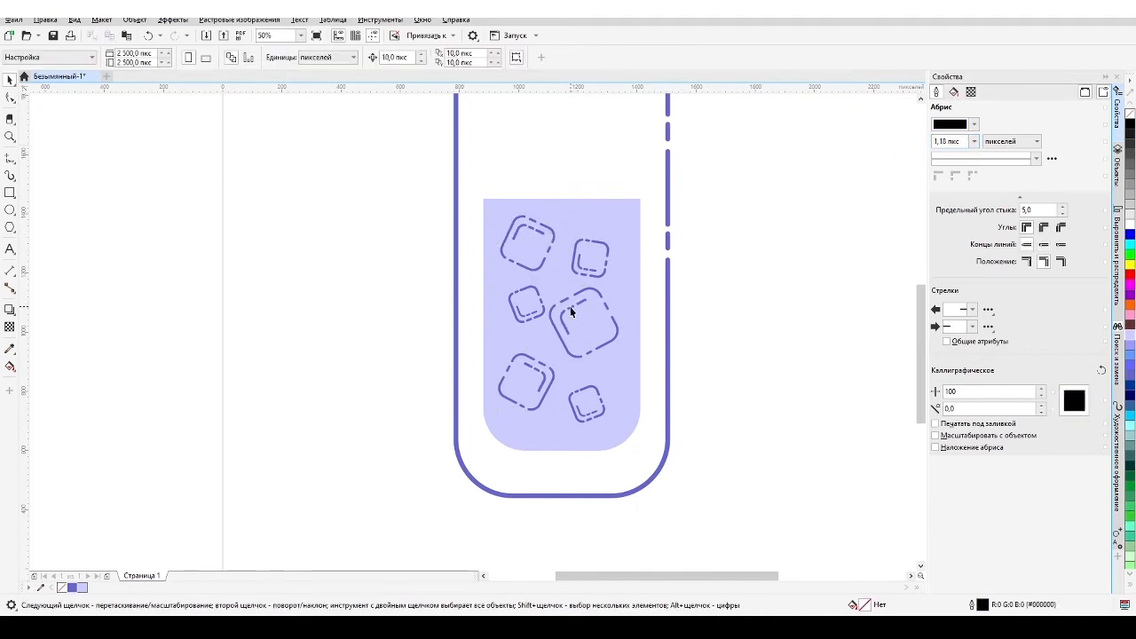
pyautogui.moveTo(571, 307); pyautogui.dragTo(573, 317)
pyautogui.click(758, 289)
# Step: Draw a narrow upright rectangle about 76 × 1388 px beside the glass, with pale violet fill and a violet-blue 10 px outline
pyautogui.click(9, 191)
pyautogui.scroll(-1, 398, 348)
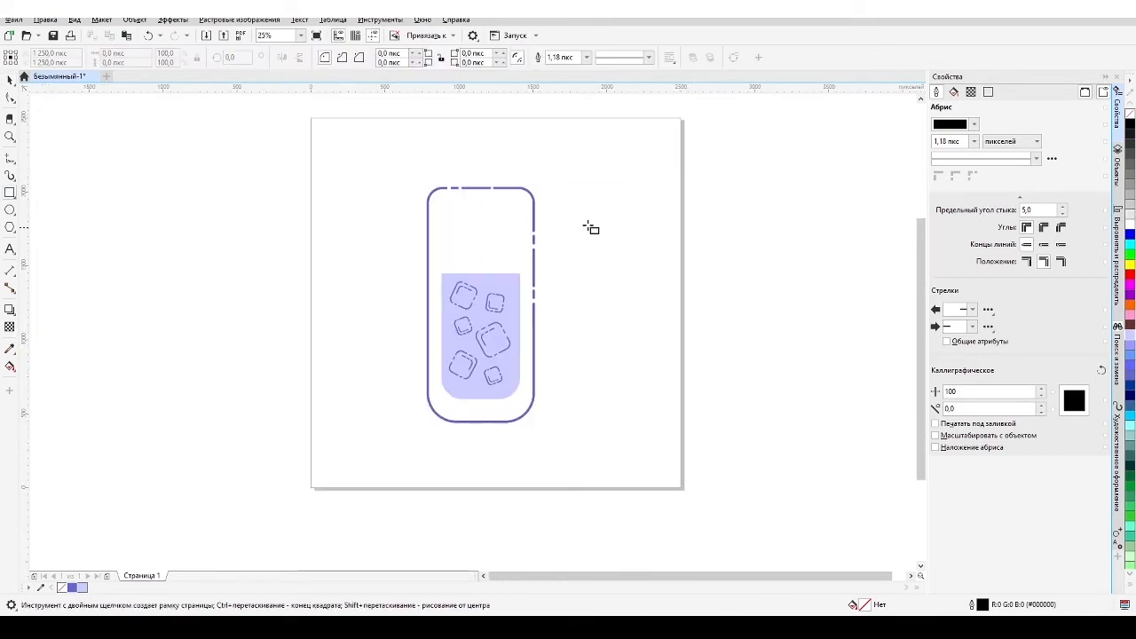
pyautogui.moveTo(583, 190)
pyautogui.mouseDown()
pyautogui.moveTo(583, 396)
pyautogui.moveTo(596, 396)
pyautogui.mouseUp()
pyautogui.rightClick(71, 589)
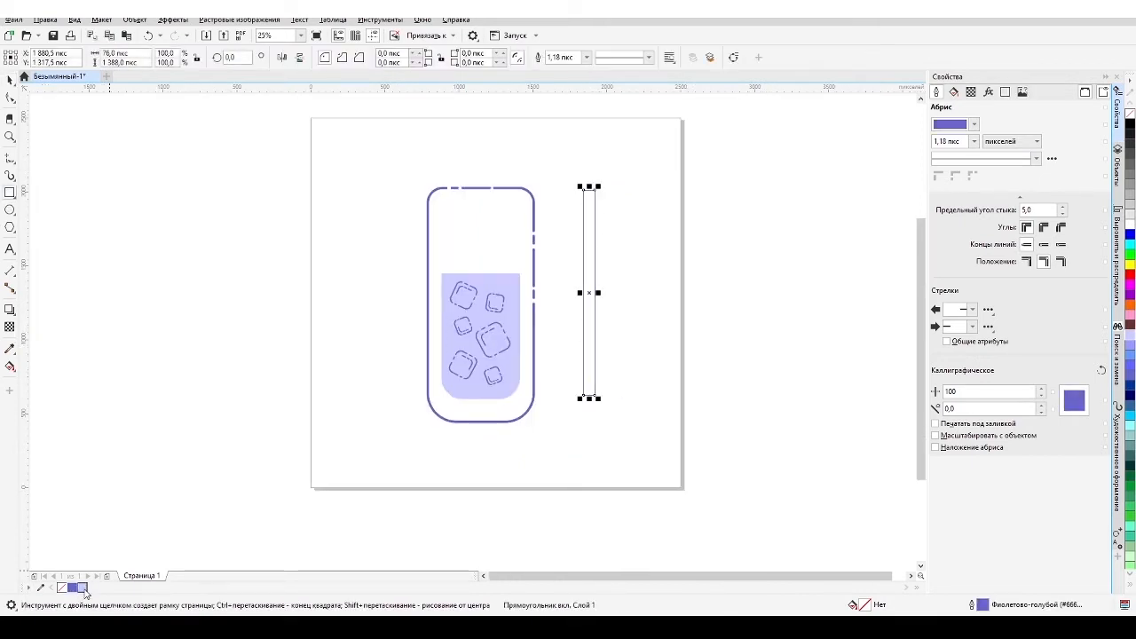
pyautogui.click(79, 587)
pyautogui.write('10')
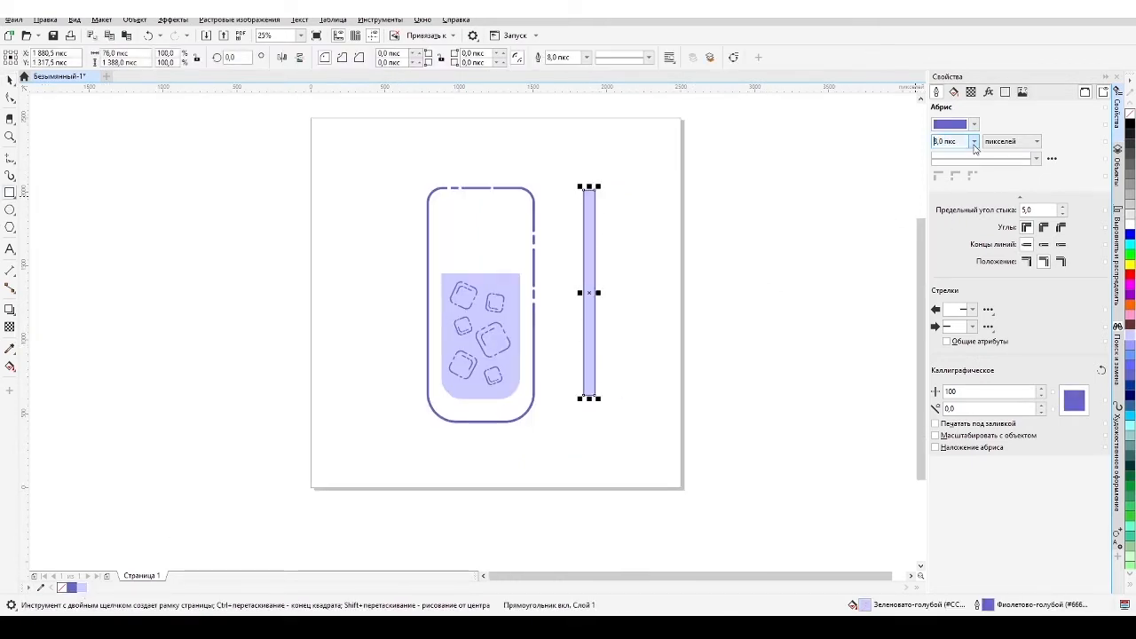
pyautogui.press('Return')
# Step: Draw seven horizontal two-point lines across the upper part of the narrow rectangle
pyautogui.scroll(2, 590, 216)
pyautogui.click(11, 162)
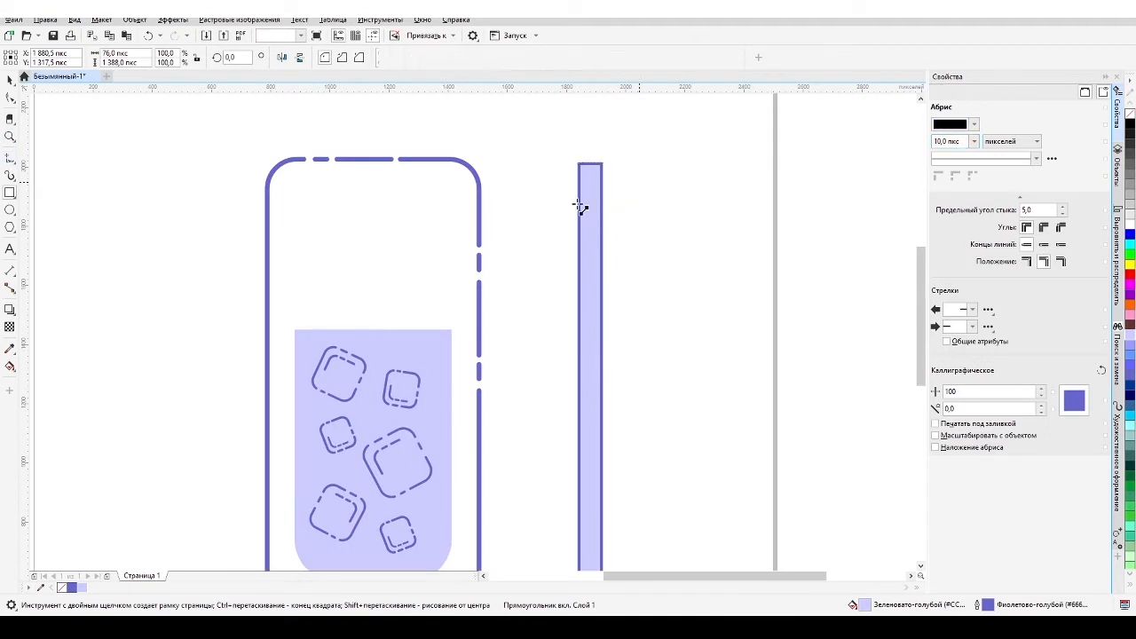
pyautogui.moveTo(580, 203)
pyautogui.mouseDown()
pyautogui.moveTo(602, 203)
pyautogui.moveTo(602, 305)
pyautogui.mouseUp()
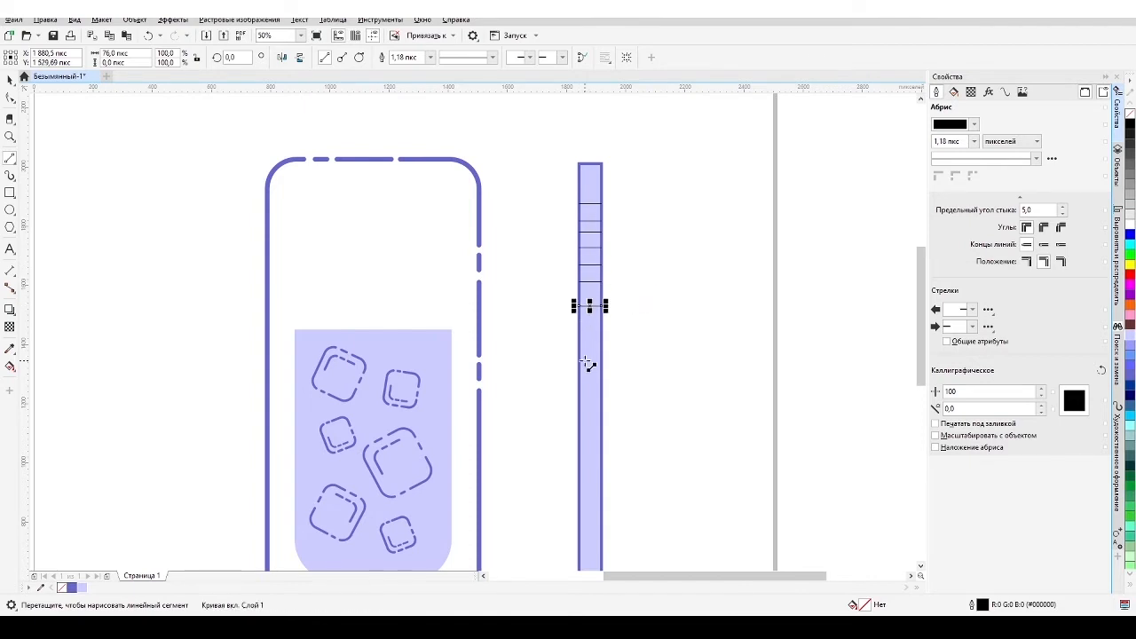
# Step: Select all seven cross lines and make their outline violet-blue
pyautogui.click(8, 80)
pyautogui.click(1117, 171)
pyautogui.keyDown('shift'); pyautogui.click(986, 269); pyautogui.keyUp('shift')
pyautogui.rightClick(61, 588)
pyautogui.click(73, 588)
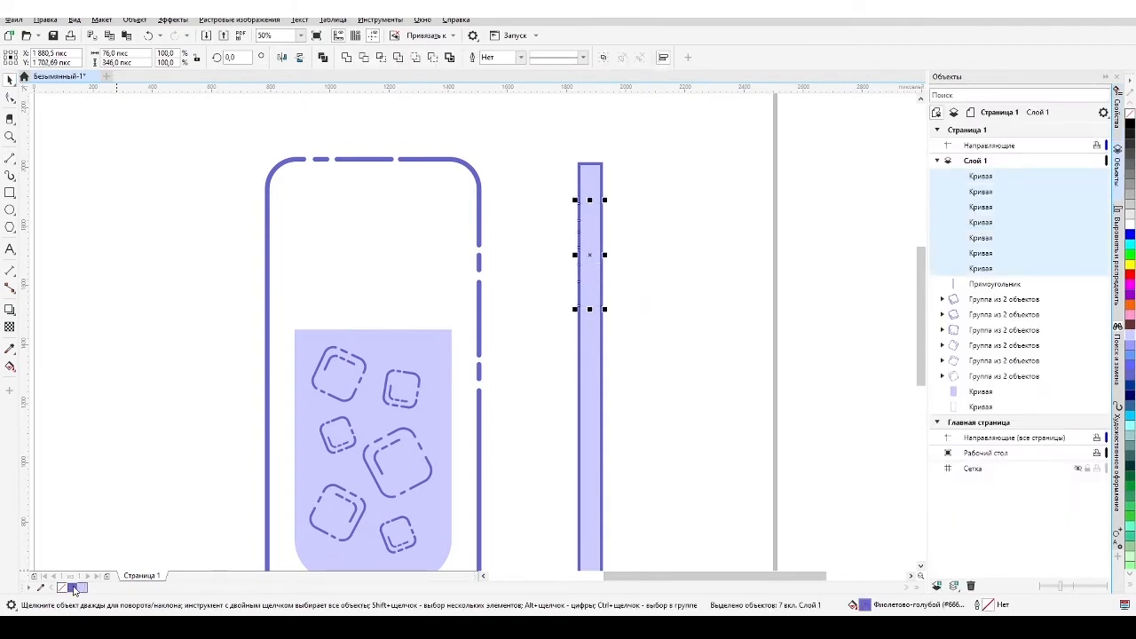
pyautogui.rightClick(73, 587)
# Step: Set the seven cross lines to a 10 px outline width with round line caps
pyautogui.click(1117, 111)
pyautogui.click(975, 141)
pyautogui.click(956, 220)
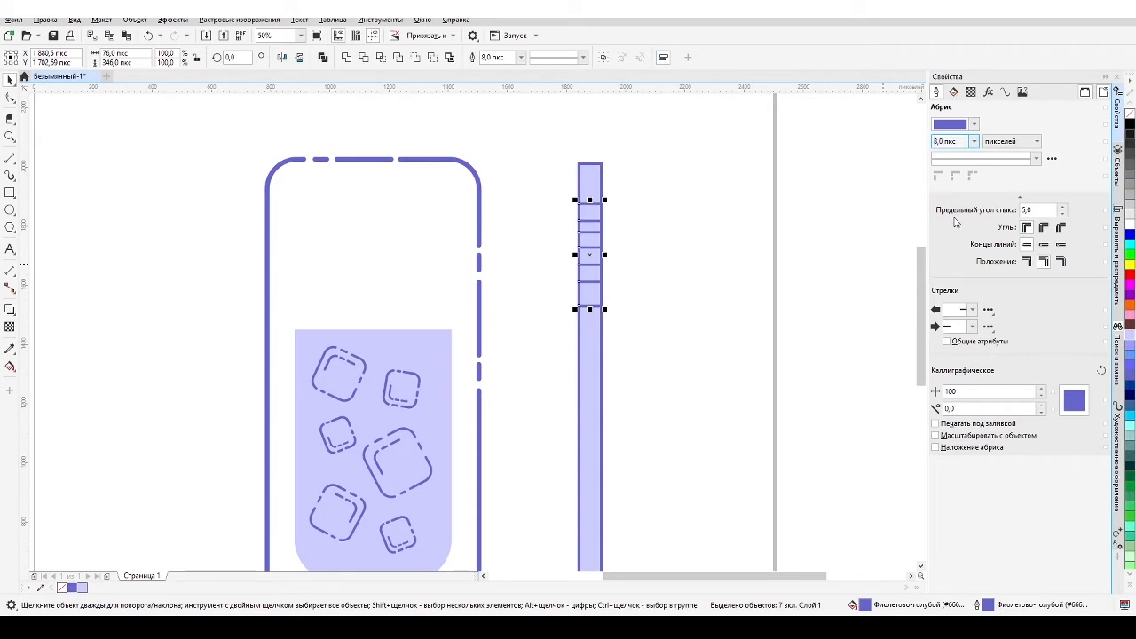
pyautogui.click(951, 223)
pyautogui.click(1043, 244)
# Step: Distribute the seven cross lines at equal vertical spacing
pyautogui.scroll(2, 609, 209)
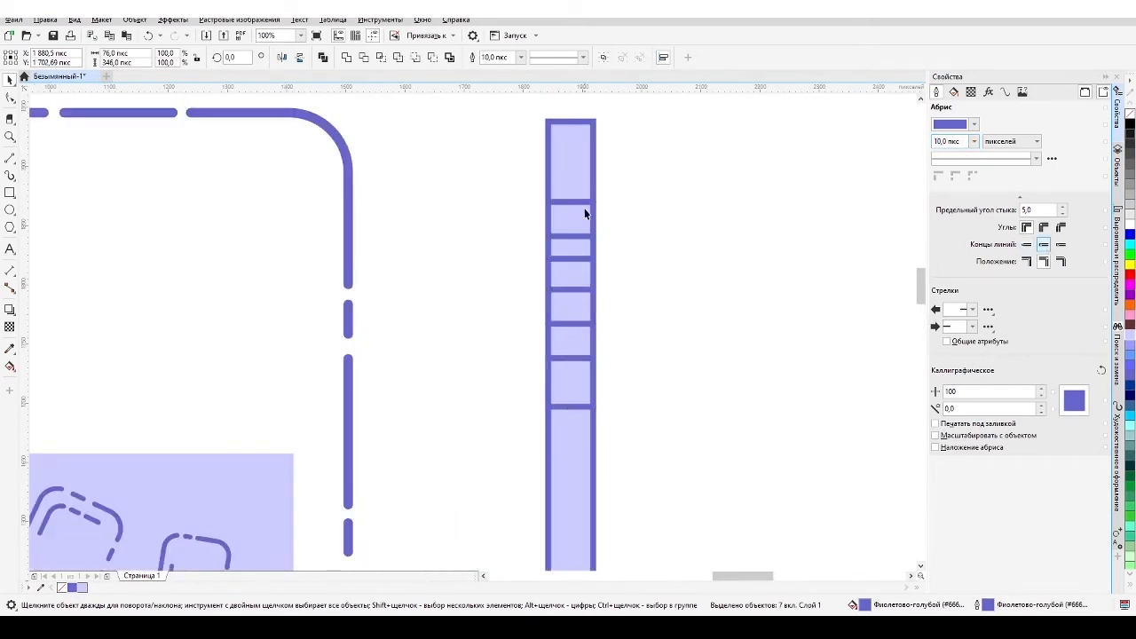
pyautogui.click(1117, 258)
pyautogui.click(1102, 122)
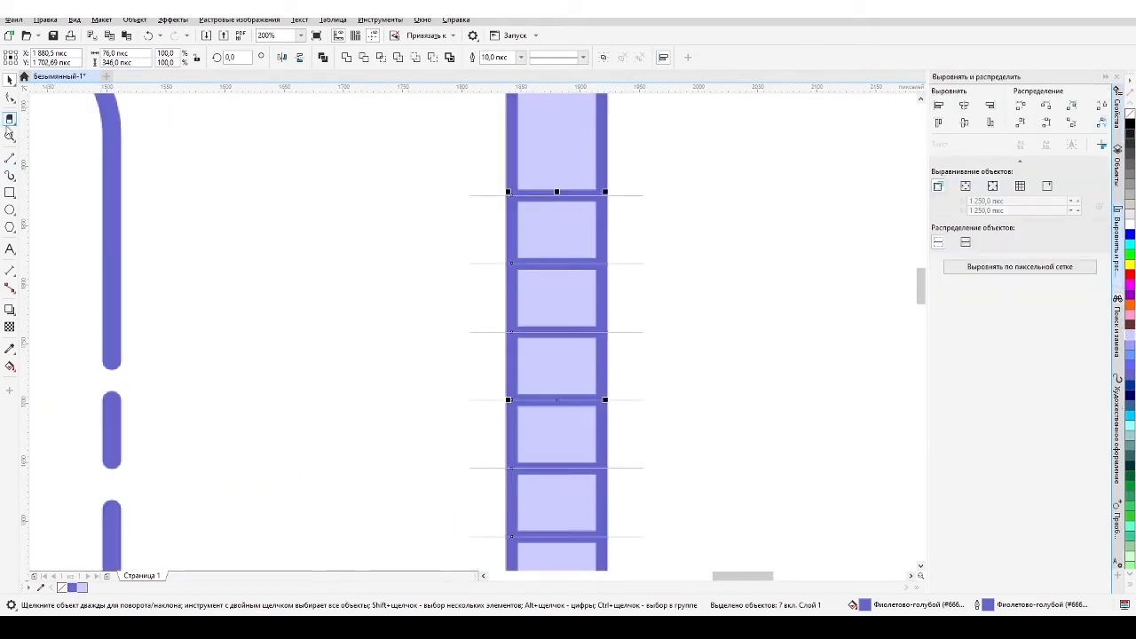
# Step: Erase small gaps in several of the straw's cross lines with a 5 px eraser
pyautogui.click(9, 119)
pyautogui.click(539, 262)
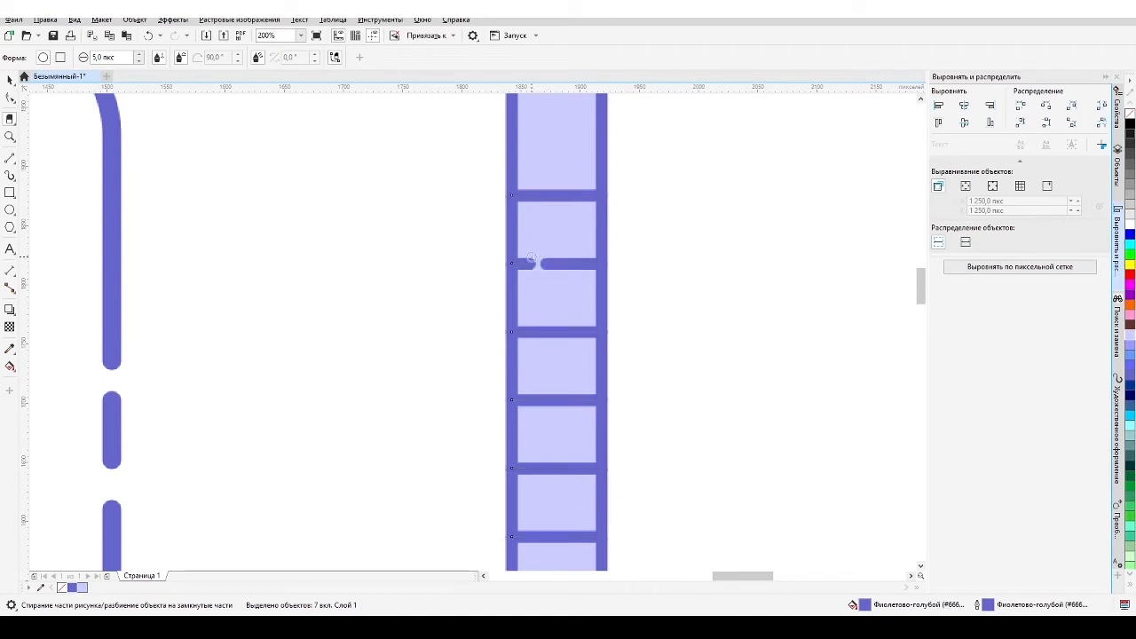
pyautogui.scroll(-1, 577, 404)
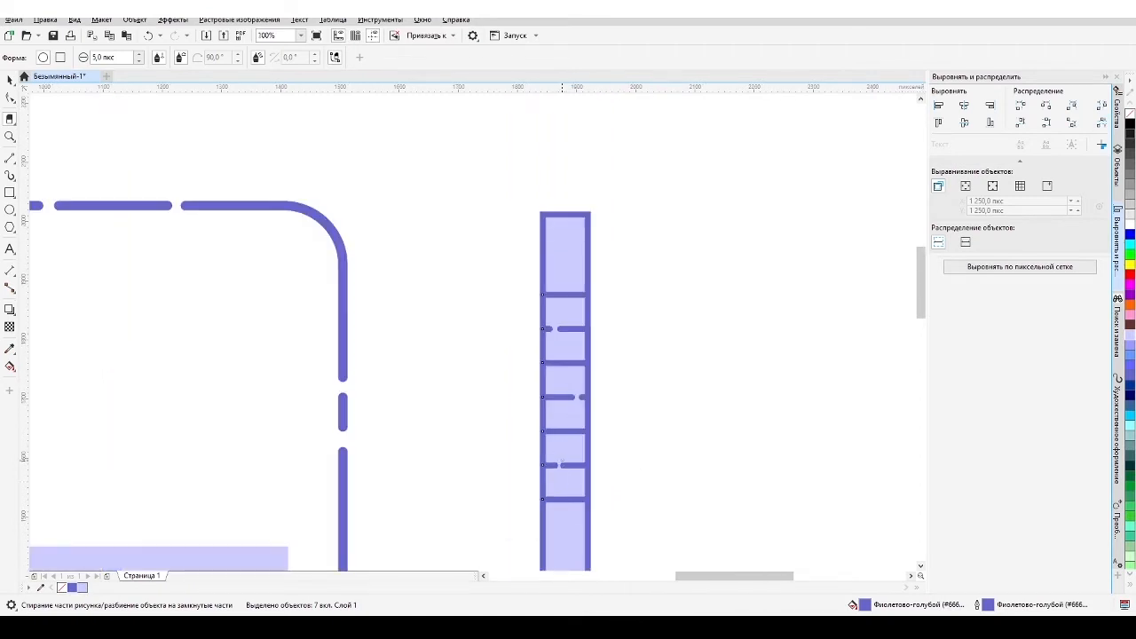
pyautogui.click(1118, 167)
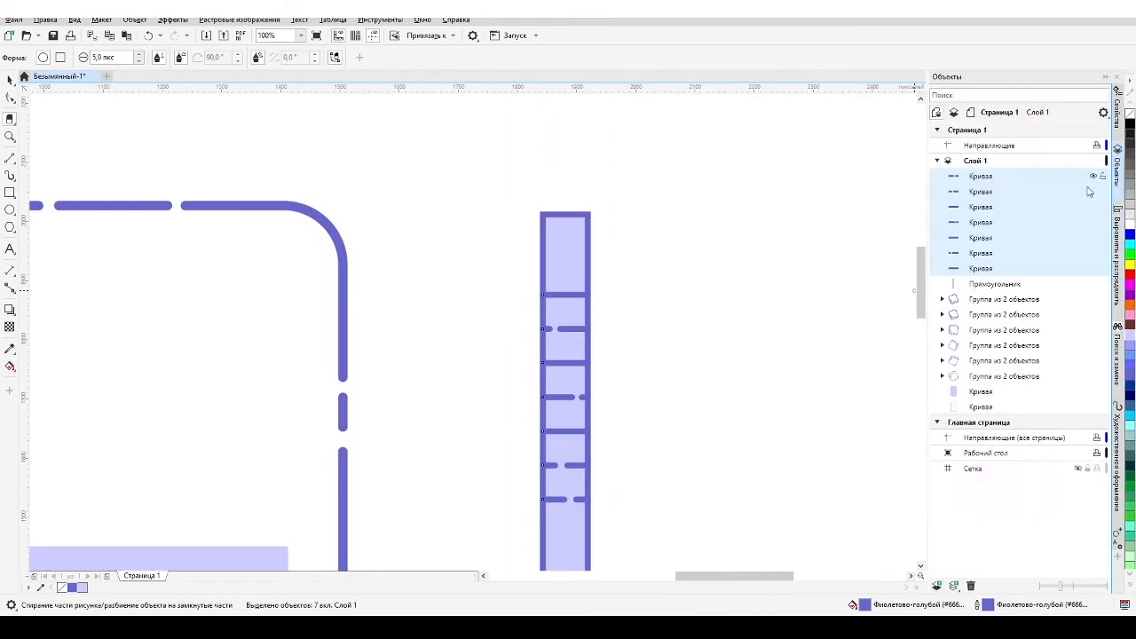
# Step: Group the seven cross lines and place a duplicate of the group lower down the straw
pyautogui.hotkey('ctrl', 'g')
pyautogui.scroll(-2, 615, 444)
pyautogui.click(10, 81)
pyautogui.press('+')
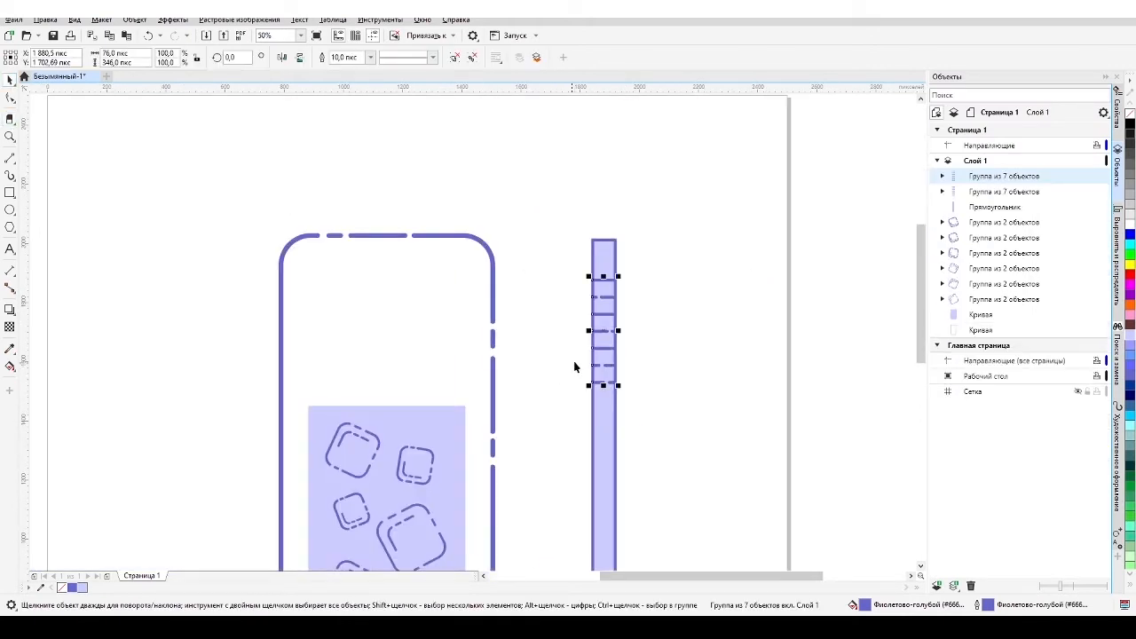
pyautogui.moveTo(603, 331); pyautogui.dragTo(604, 490)
# Step: Group the straw's rectangle with both sets of cross lines
pyautogui.scroll(-1, 658, 336)
pyautogui.moveTo(606, 271); pyautogui.dragTo(655, 510)
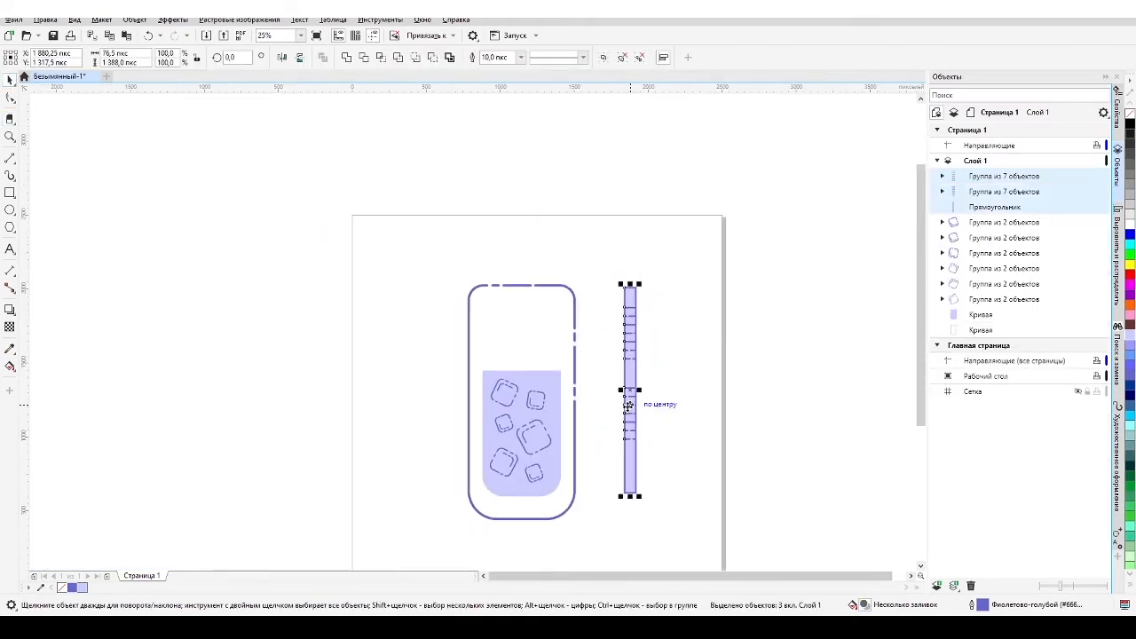
pyautogui.hotkey('ctrl', 'g')
# Step: Place the straw in the glass, tilted to about 348.4° and scaled to about 78.6%
pyautogui.moveTo(630, 412); pyautogui.dragTo(528, 354)
pyautogui.click(529, 332)
pyautogui.moveTo(534, 228); pyautogui.dragTo(561, 230)
pyautogui.moveTo(528, 358); pyautogui.dragTo(531, 355)
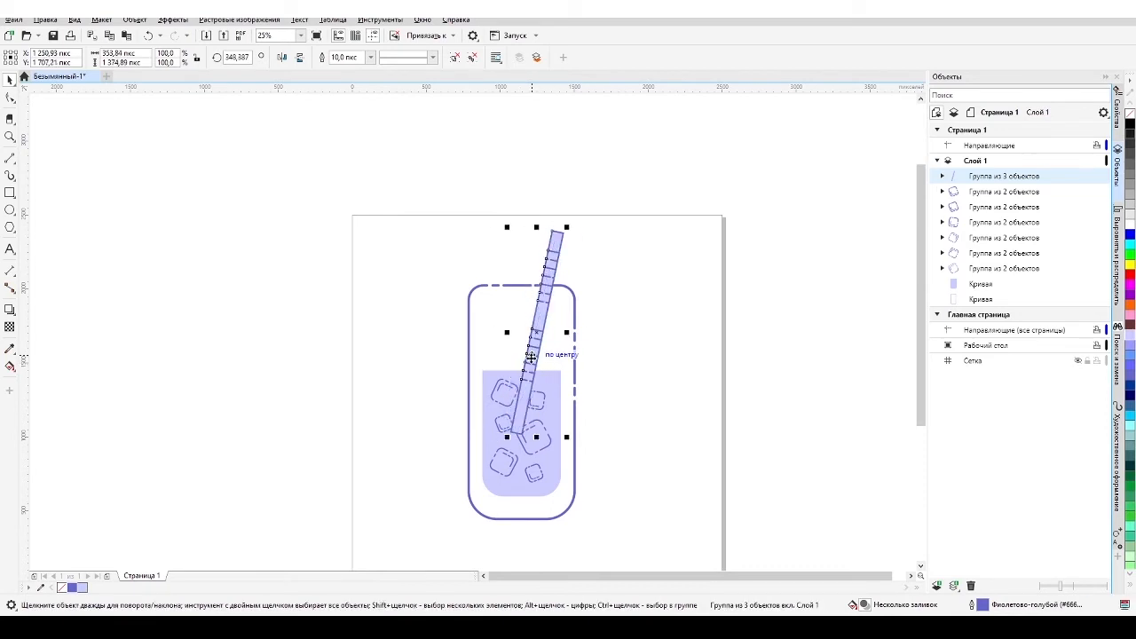
pyautogui.moveTo(566, 437); pyautogui.dragTo(561, 431)
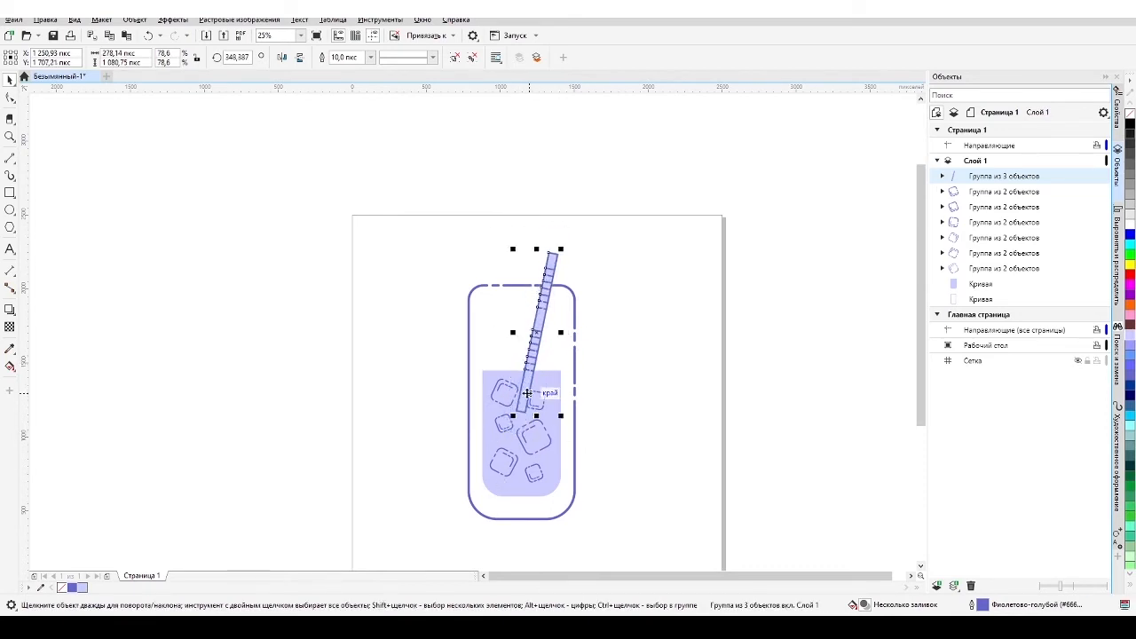
pyautogui.moveTo(530, 394); pyautogui.dragTo(533, 385)
# Step: Shift the small ice cube clear of the straw's end and lower the straw toward the large ice cube
pyautogui.click(538, 407)
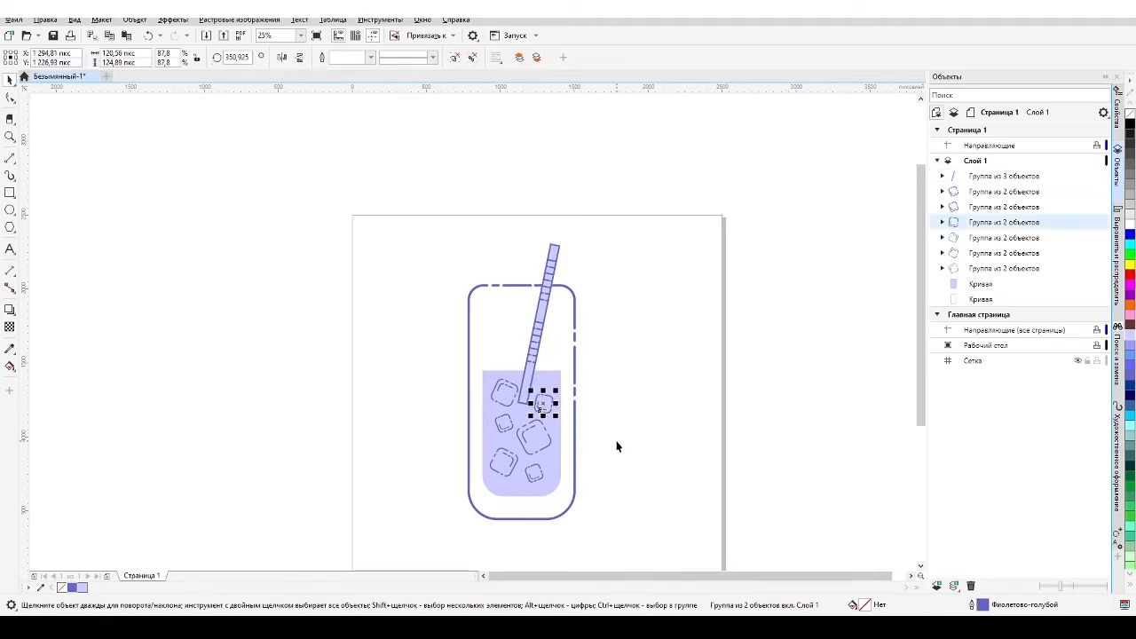
pyautogui.click(610, 444)
pyautogui.scroll(-1, 564, 404)
pyautogui.scroll(2, 551, 439)
pyautogui.scroll(-1, 531, 432)
pyautogui.click(537, 327)
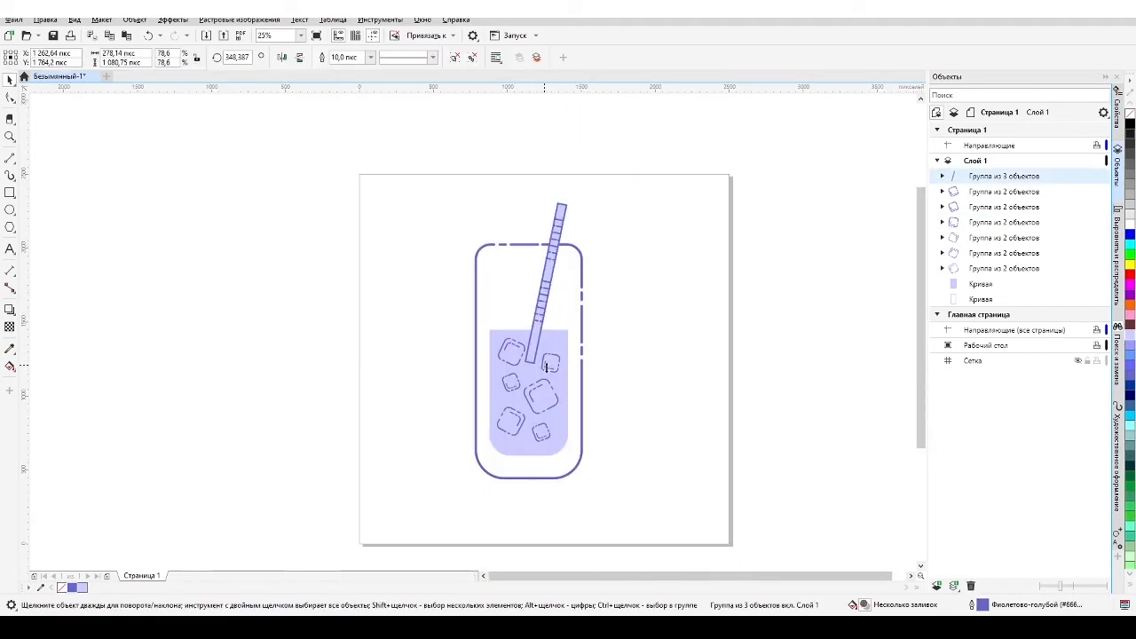
pyautogui.moveTo(545, 364); pyautogui.dragTo(541, 381)
pyautogui.click(627, 371)
# Step: Draw 21 small circles of varying sizes as bubbles between the ice cubes across the drink
pyautogui.scroll(1, 544, 459)
pyautogui.press('F7')
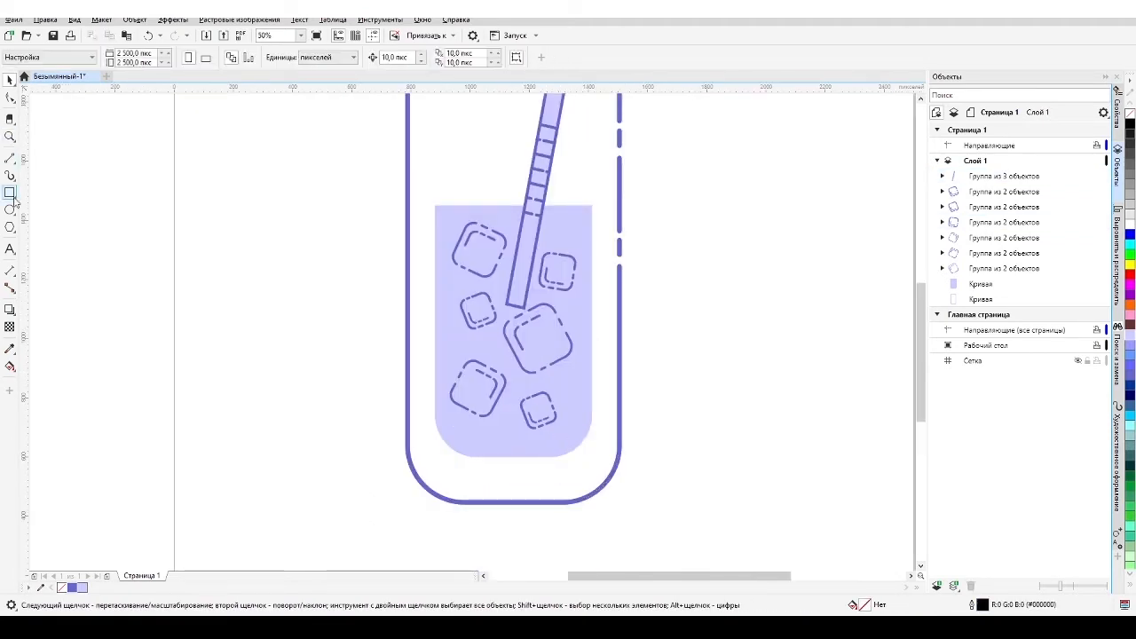
pyautogui.moveTo(492, 279); pyautogui.dragTo(501, 292)
pyautogui.moveTo(486, 338)
pyautogui.mouseDown()
pyautogui.moveTo(492, 346)
pyautogui.moveTo(507, 323)
pyautogui.moveTo(492, 344)
pyautogui.mouseUp()
pyautogui.hotkey('ctrl', 'z')
pyautogui.hotkey('ctrl', 'z')
pyautogui.moveTo(493, 309); pyautogui.dragTo(503, 320)
pyautogui.moveTo(501, 359); pyautogui.dragTo(526, 391)
pyautogui.moveTo(553, 375); pyautogui.dragTo(569, 392)
pyautogui.moveTo(510, 403); pyautogui.dragTo(517, 410)
pyautogui.moveTo(495, 418); pyautogui.dragTo(528, 436)
pyautogui.moveTo(484, 435); pyautogui.dragTo(491, 442)
pyautogui.moveTo(460, 337); pyautogui.dragTo(499, 357)
pyautogui.moveTo(497, 264); pyautogui.dragTo(504, 273)
pyautogui.moveTo(505, 220); pyautogui.dragTo(515, 230)
pyautogui.moveTo(492, 219); pyautogui.dragTo(547, 239)
pyautogui.moveTo(550, 216); pyautogui.dragTo(559, 224)
pyautogui.moveTo(550, 237); pyautogui.dragTo(557, 244)
pyautogui.moveTo(532, 285); pyautogui.dragTo(537, 289)
pyautogui.moveTo(562, 305); pyautogui.dragTo(567, 310)
# Step: Select all the bubble circles, fill them white and remove their outline
pyautogui.keyDown('shift'); pyautogui.click(986, 484); pyautogui.keyUp('shift')
pyautogui.click(1131, 224)
pyautogui.rightClick(62, 588)
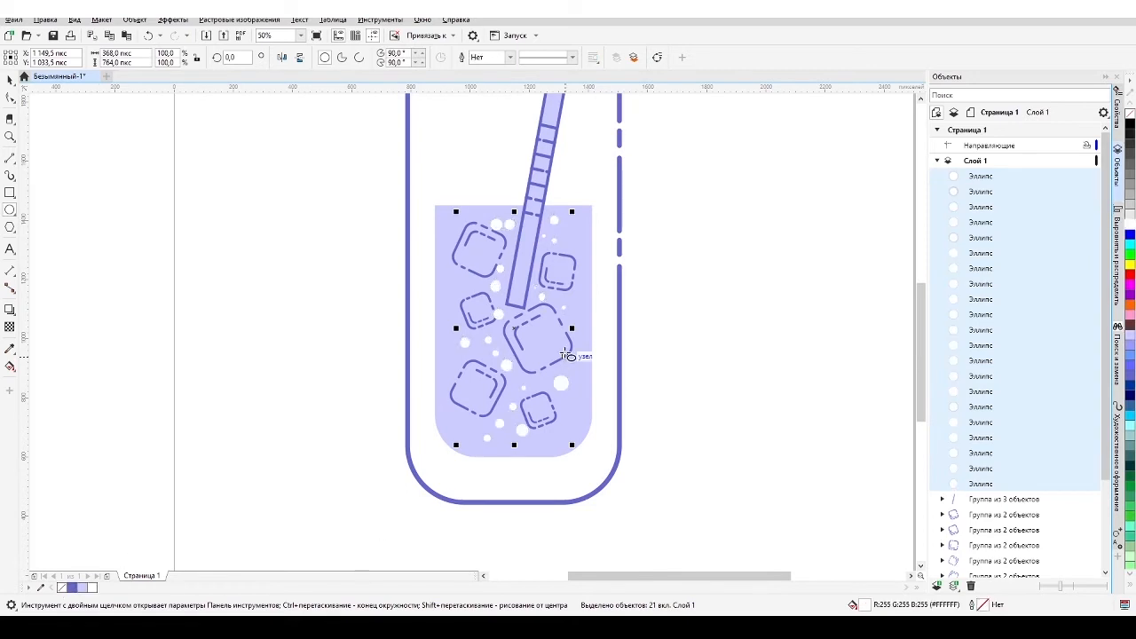
# Step: Move the bubble beside the upper-left ice cube down next to the lower-left cube and nudge neighbouring bubbles apart
pyautogui.press('space')
pyautogui.click(434, 132)
pyautogui.moveTo(497, 226); pyautogui.dragTo(514, 387)
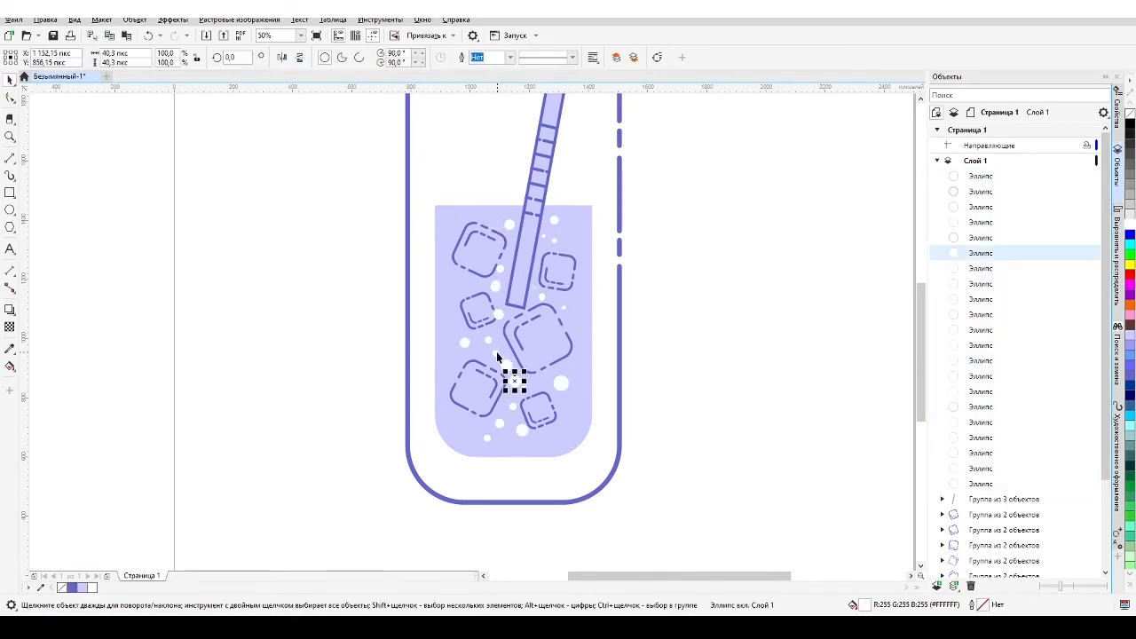
pyautogui.click(496, 352)
pyautogui.click(500, 314)
pyautogui.click(499, 269)
pyautogui.click(554, 241)
pyautogui.click(660, 336)
# Step: Add a 12 px and an 18 px bubble copy just below the drink's surface, between the ice cube and the straw
pyautogui.scroll(-1, 624, 355)
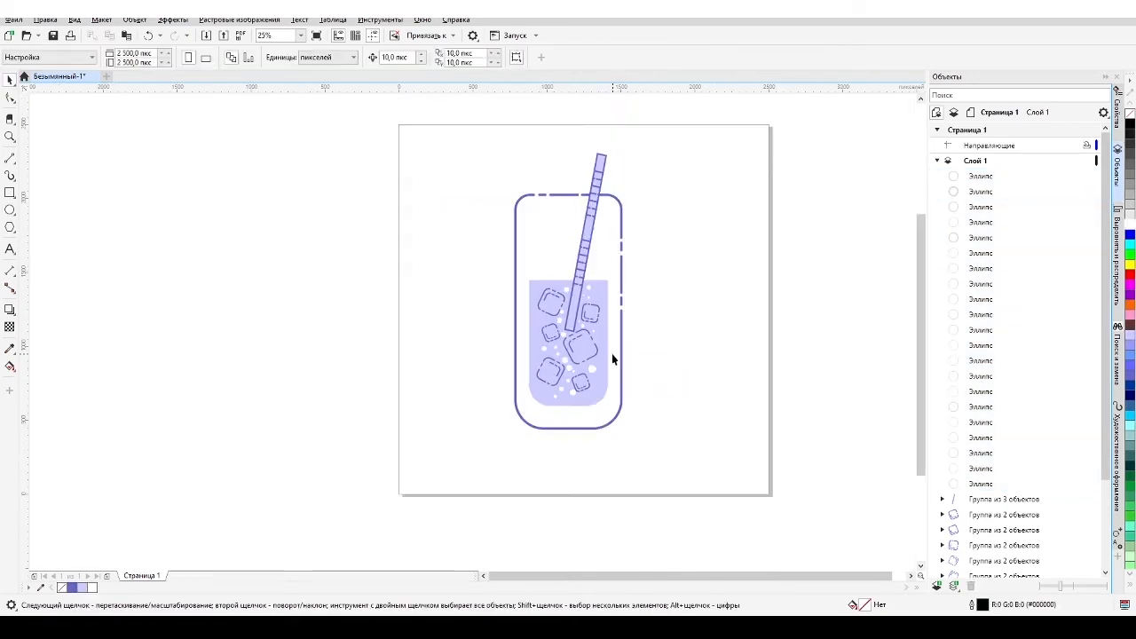
pyautogui.scroll(1, 599, 351)
pyautogui.click(528, 296)
pyautogui.click(569, 266)
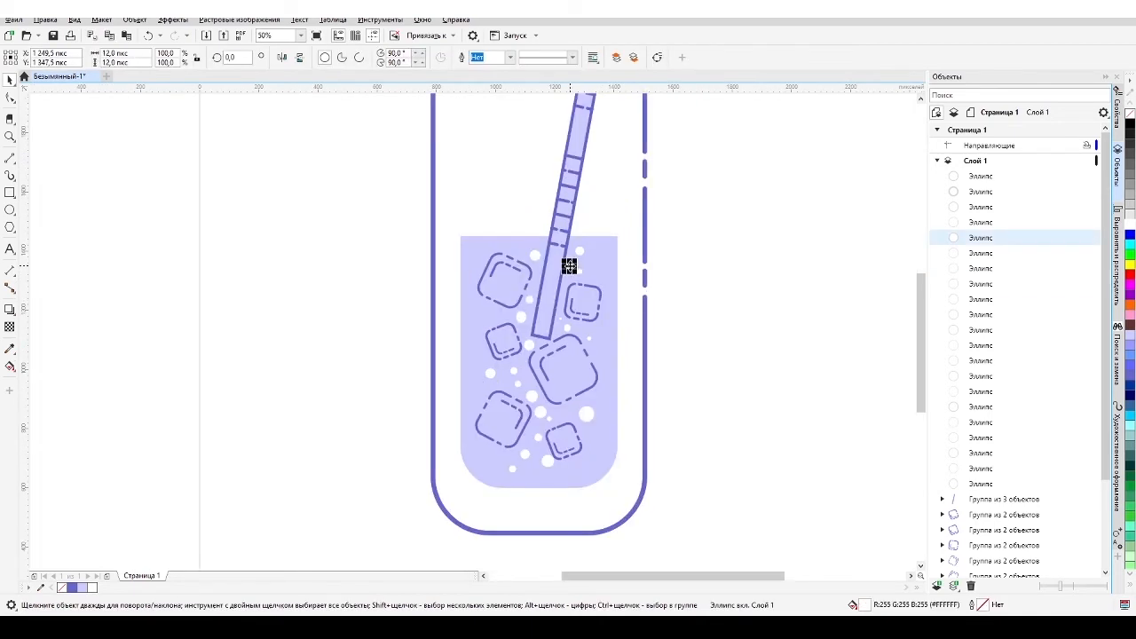
pyautogui.click(529, 255)
pyautogui.click(578, 263)
pyautogui.click(539, 253)
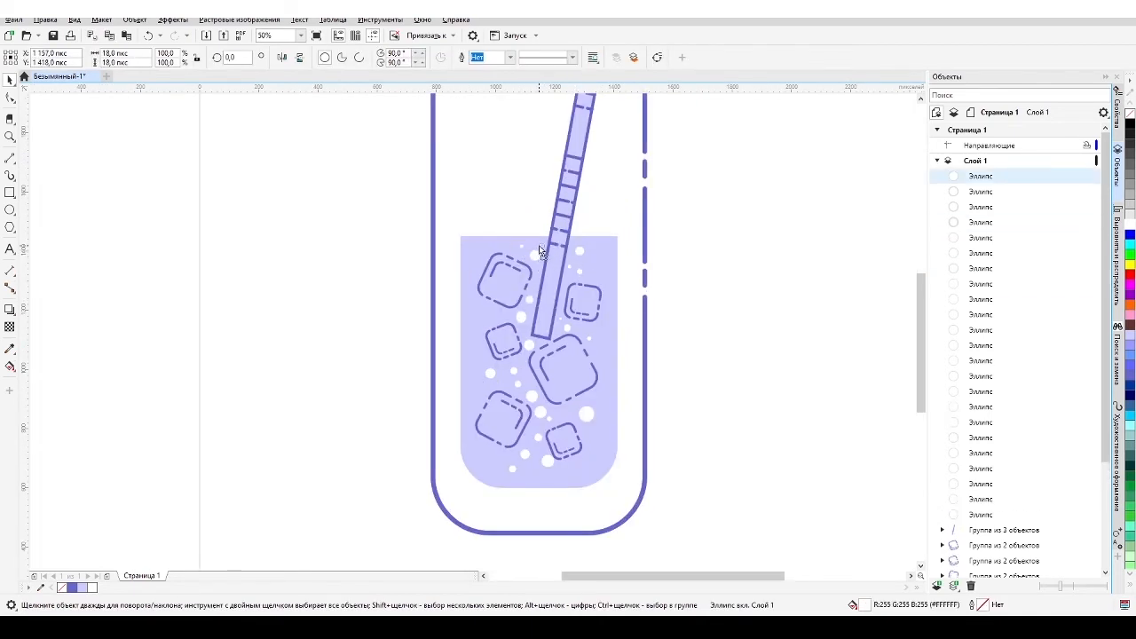
pyautogui.click(672, 273)
# Step: Shrink the bubble beside the straw's end to about 69.8% and copy the 18 px bubble close to it
pyautogui.click(529, 351)
pyautogui.scroll(1, 529, 352)
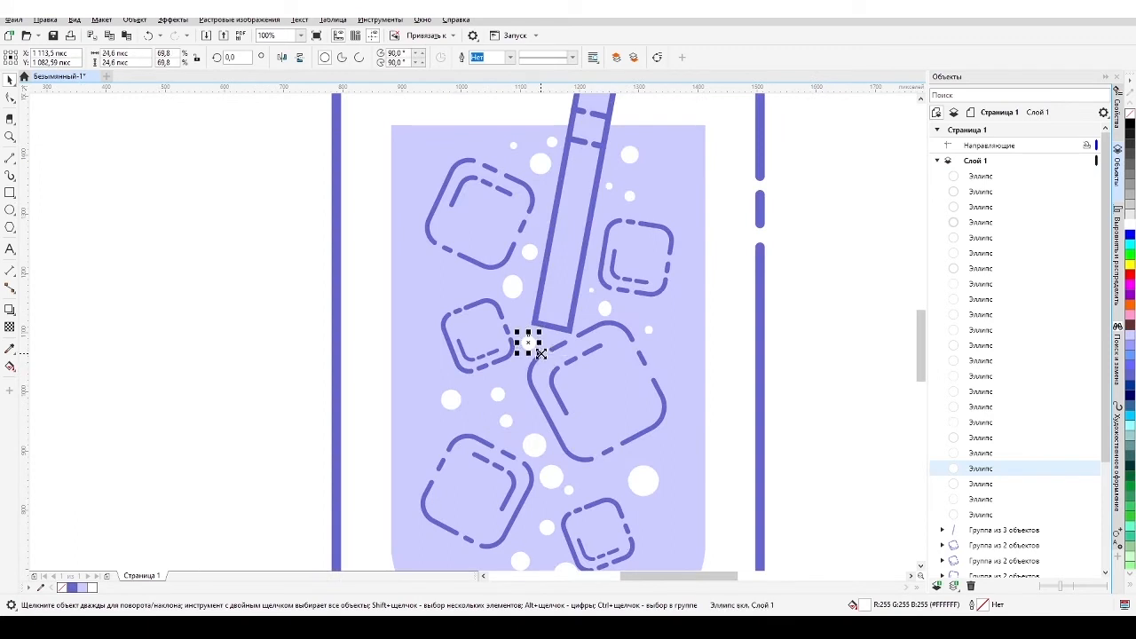
pyautogui.scroll(-1, 541, 354)
pyautogui.click(549, 250)
pyautogui.moveTo(549, 251); pyautogui.dragTo(544, 340)
pyautogui.rightClick(544, 340)
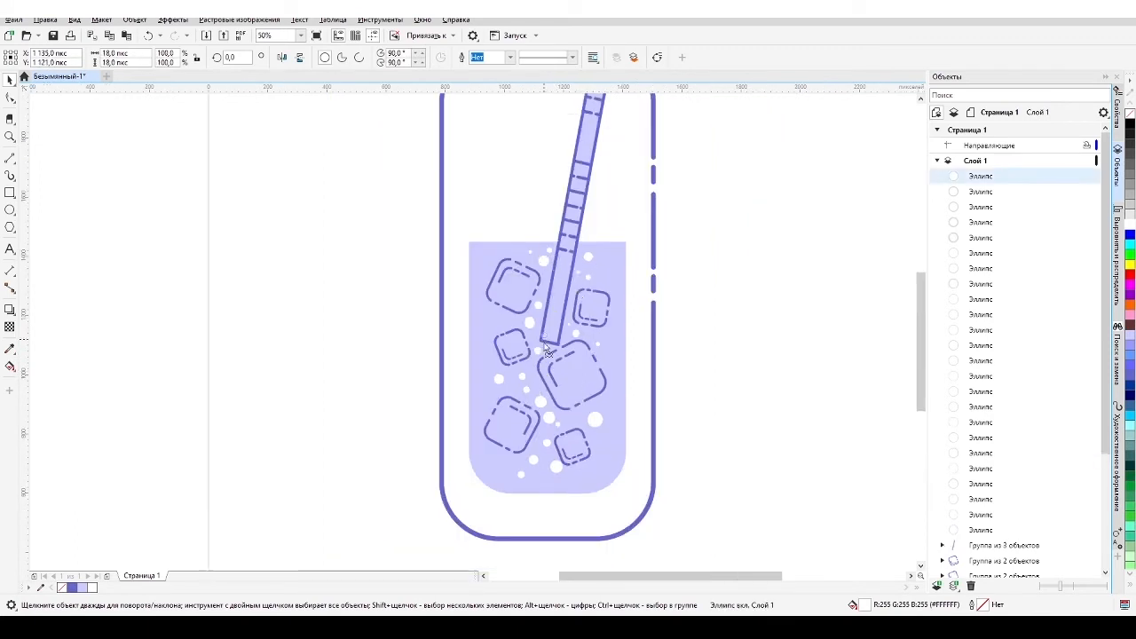
# Step: Copy the 12 px bubble to several empty spots around the lower ice cubes
pyautogui.click(530, 252)
pyautogui.hotkey('ctrl', 'c')
pyautogui.hotkey('ctrl', 'v')
pyautogui.moveTo(531, 251); pyautogui.dragTo(541, 433)
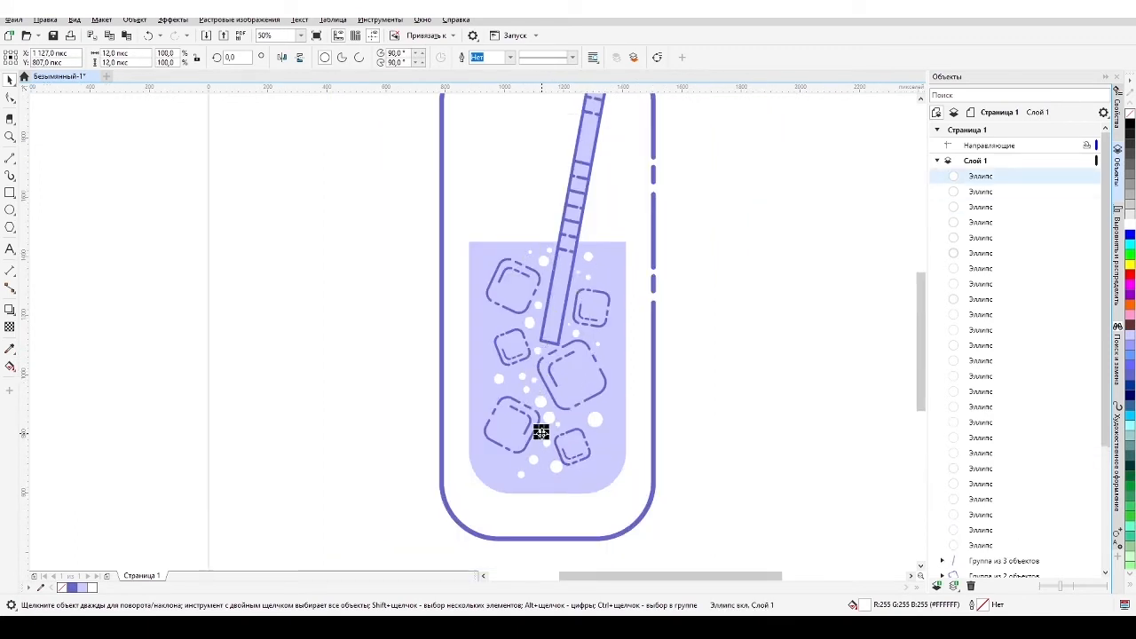
pyautogui.hotkey('ctrl', 'v')
pyautogui.moveTo(530, 251); pyautogui.dragTo(512, 467)
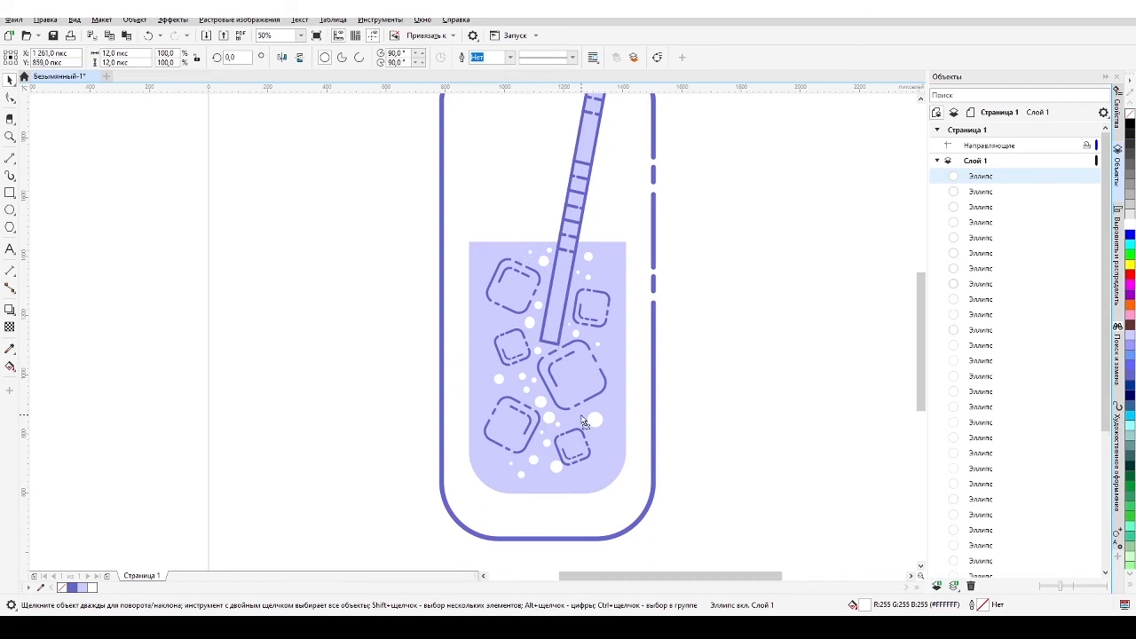
# Step: Group the whole drink illustration, including glass, straw, ice cubes and bubbles
pyautogui.click(683, 351)
pyautogui.scroll(-1, 684, 351)
pyautogui.moveTo(534, 156); pyautogui.dragTo(685, 463)
pyautogui.hotkey('ctrl', 'g')
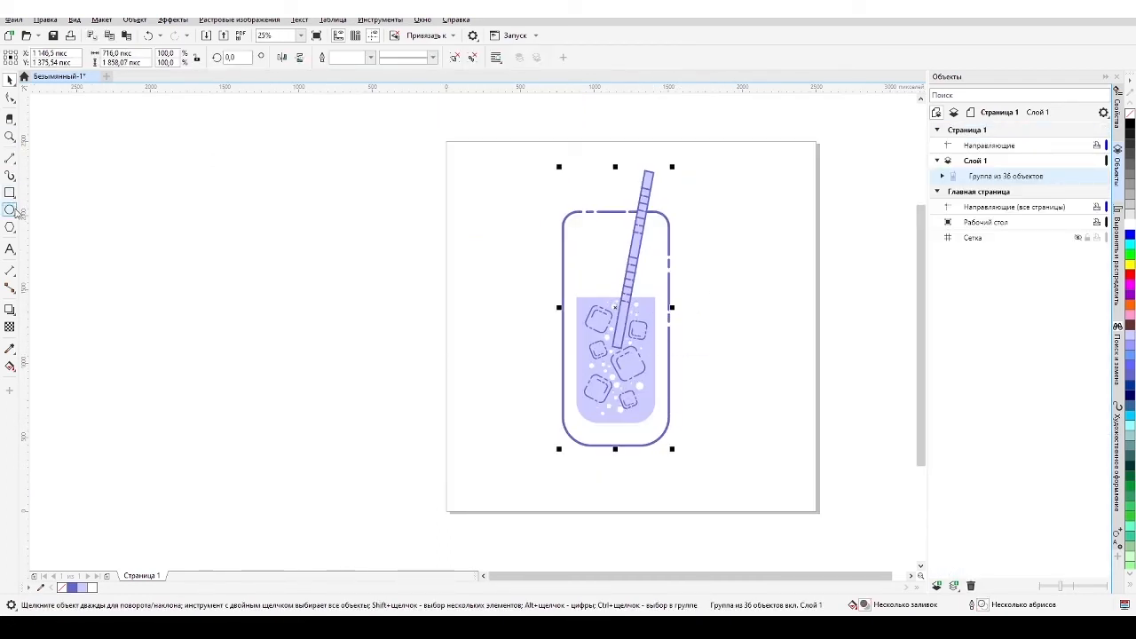
# Step: Draw an ellipse about 1696 × 484 px around the glass's base with a 16 px violet-blue outline and round line caps
pyautogui.click(11, 209)
pyautogui.moveTo(494, 401); pyautogui.dragTo(749, 478)
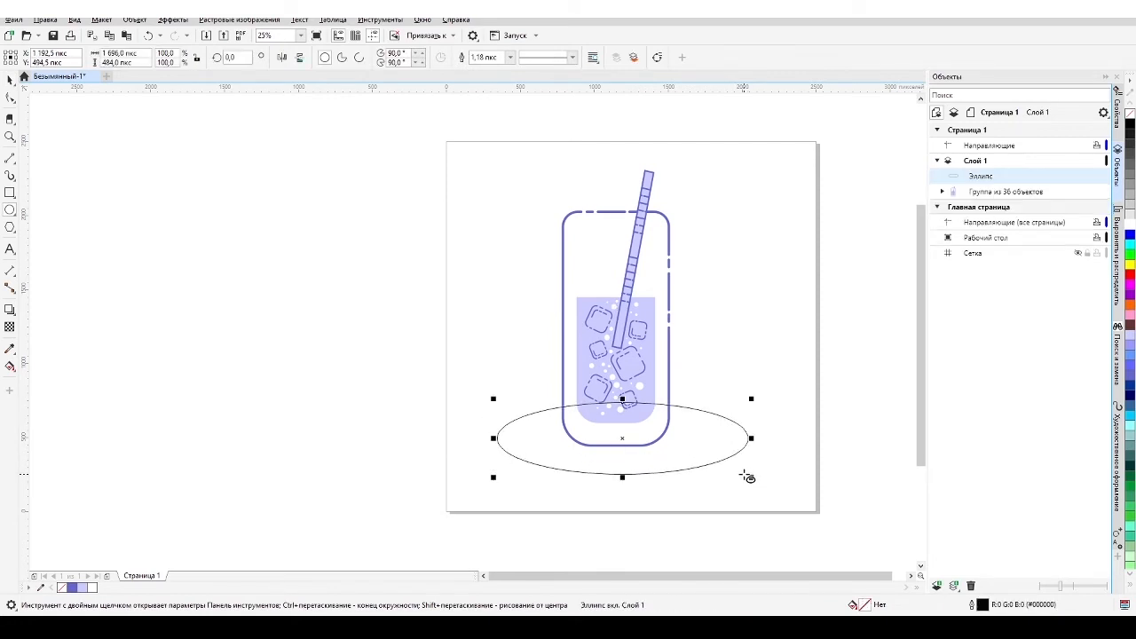
pyautogui.rightClick(73, 587)
pyautogui.click(1117, 114)
pyautogui.click(974, 142)
pyautogui.click(950, 233)
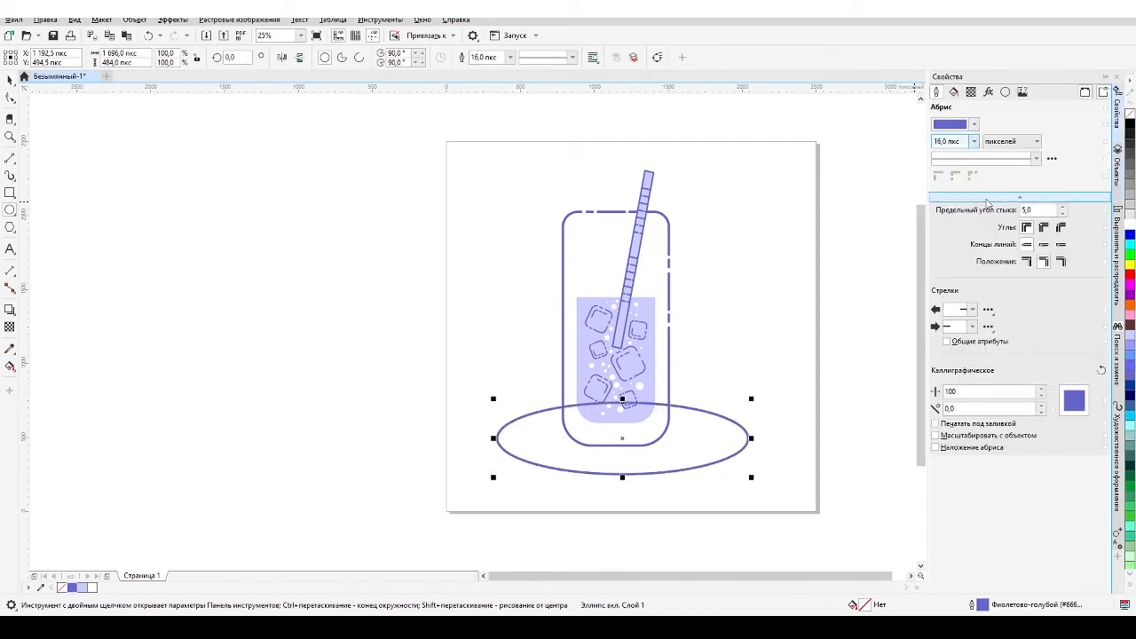
pyautogui.click(1044, 244)
# Step: Centre the ellipse under the glass and erase the part crossing the glass plus small gaps with a 10 px eraser
pyautogui.moveTo(622, 437); pyautogui.dragTo(599, 443)
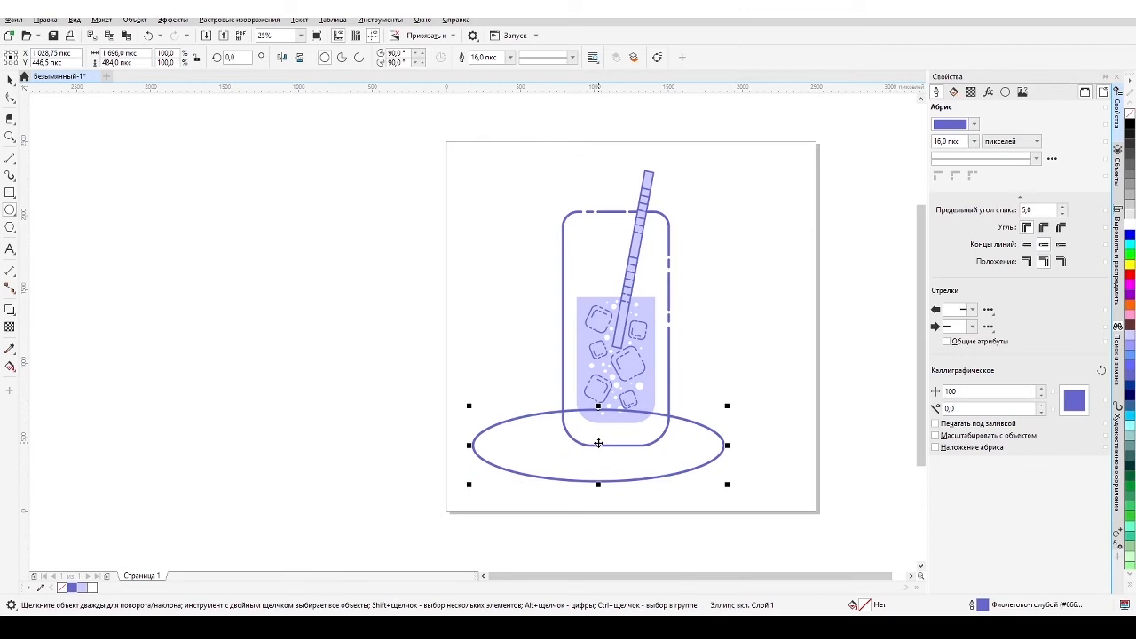
pyautogui.click(11, 122)
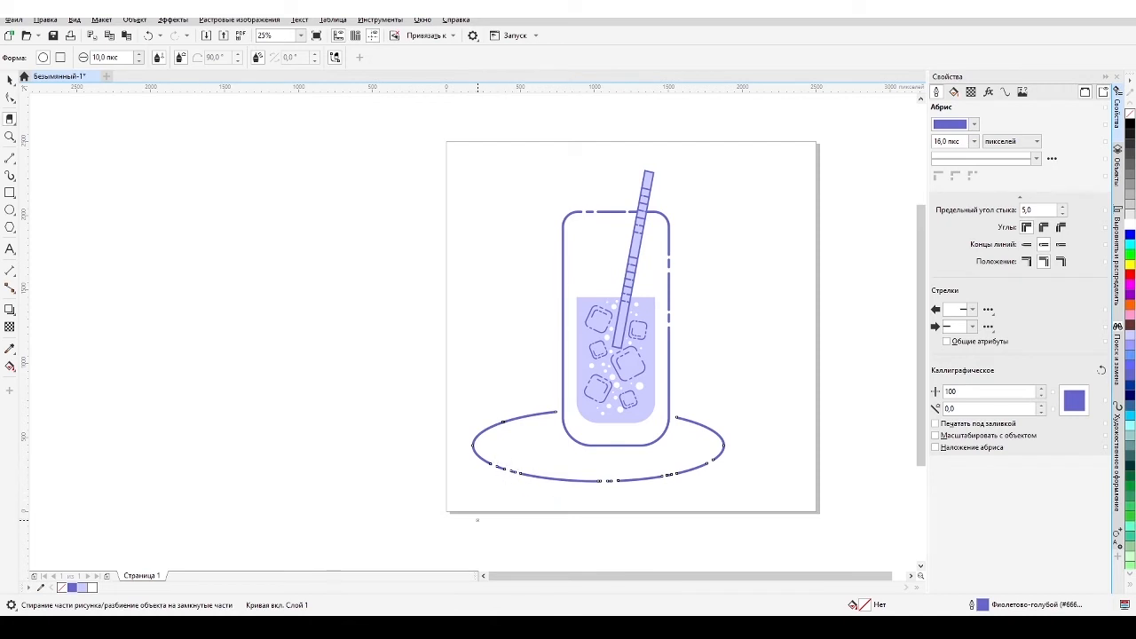
# Step: Draw an upright ellipse about 472 × 736 px beside the page with a 16 px violet-blue outline
pyautogui.click(10, 210)
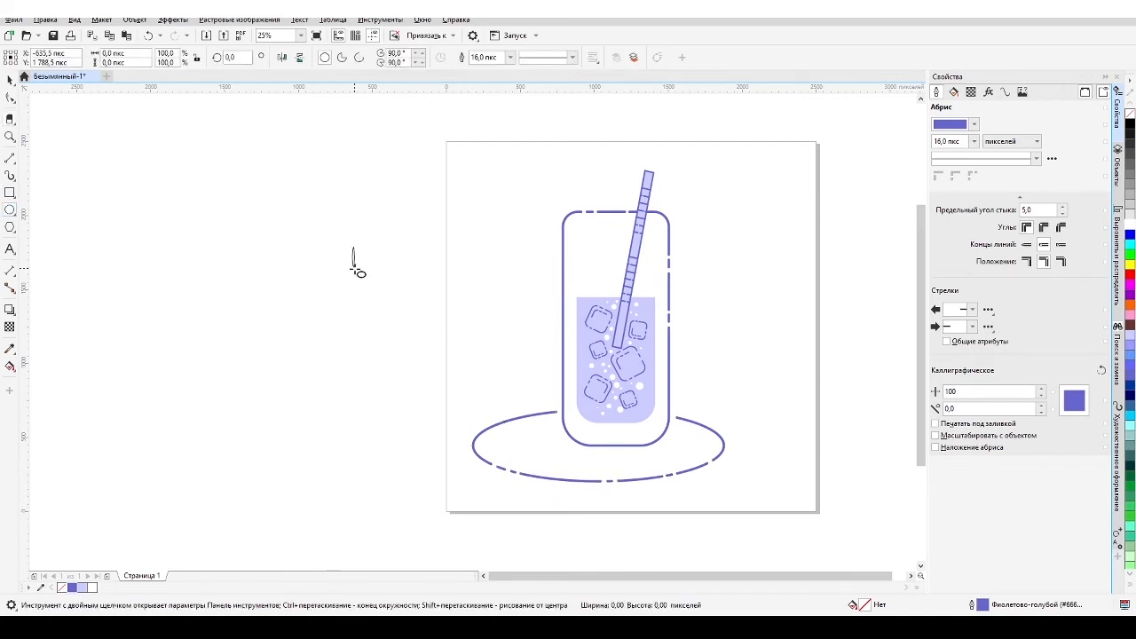
pyautogui.moveTo(349, 244); pyautogui.dragTo(424, 358)
pyautogui.rightClick(72, 587)
pyautogui.click(974, 142)
pyautogui.click(952, 240)
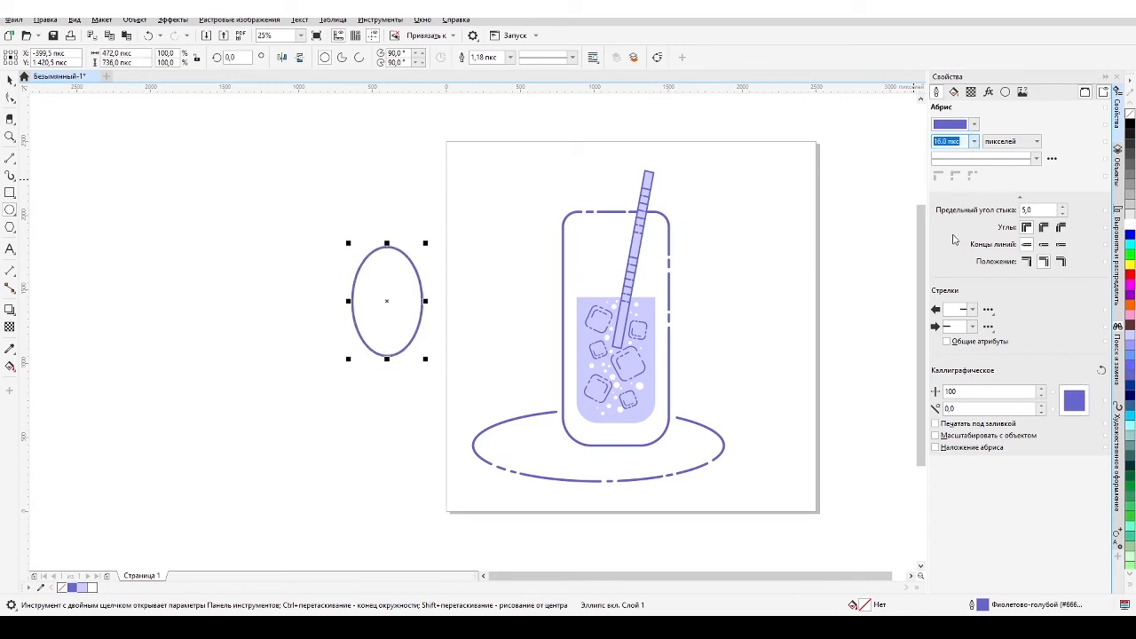
# Step: Rotate the upright ellipse to about 16.7°
pyautogui.click(387, 302)
pyautogui.moveTo(348, 243); pyautogui.dragTo(332, 256)
pyautogui.click(387, 302)
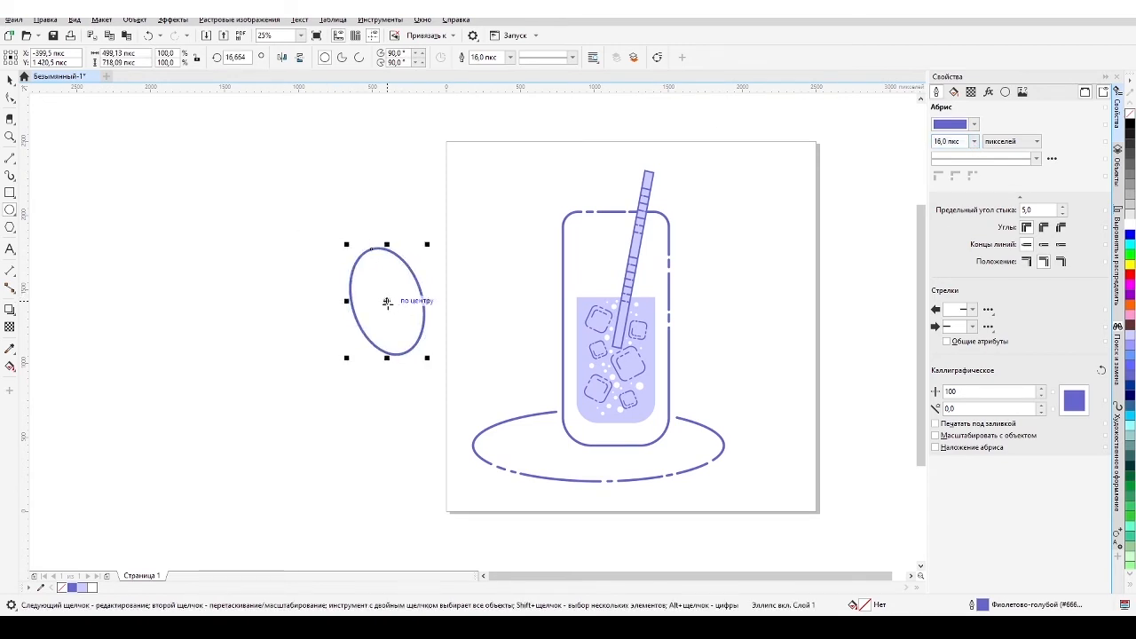
# Step: Duplicate the tilted ellipse, mirror the copy horizontally and shift it right so the two overlap
pyautogui.press('+')
pyautogui.click(282, 57)
pyautogui.moveTo(387, 300); pyautogui.dragTo(422, 300)
pyautogui.click(455, 284)
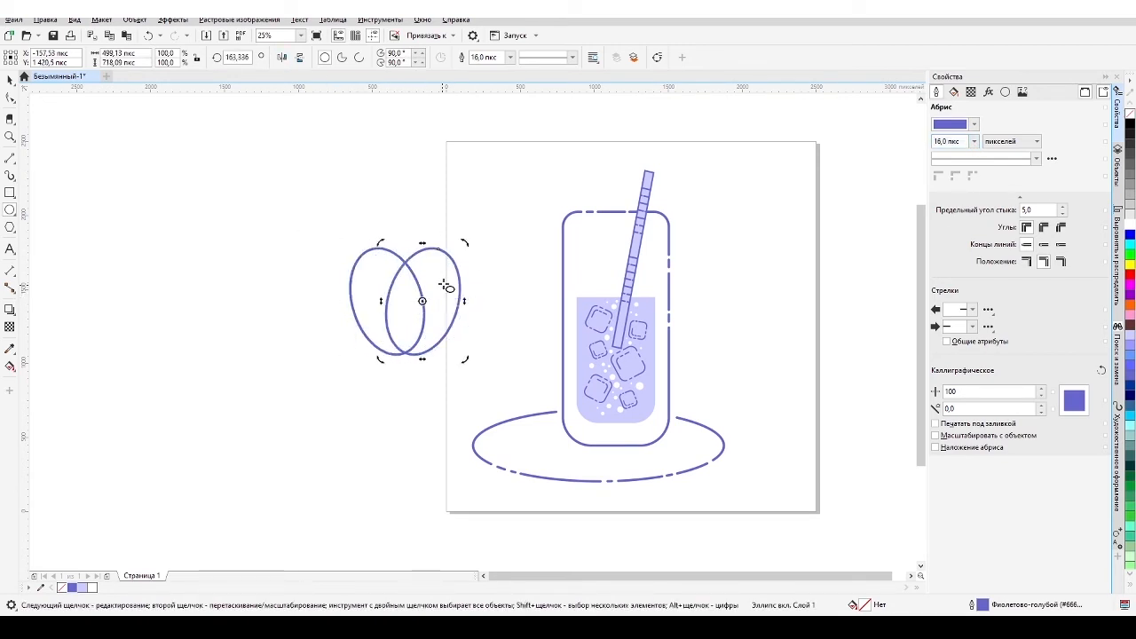
# Step: Rotate both overlapping ellipses slightly more upright, the right one to about 169°
pyautogui.click(357, 275)
pyautogui.click(357, 274)
pyautogui.moveTo(347, 243); pyautogui.dragTo(358, 234)
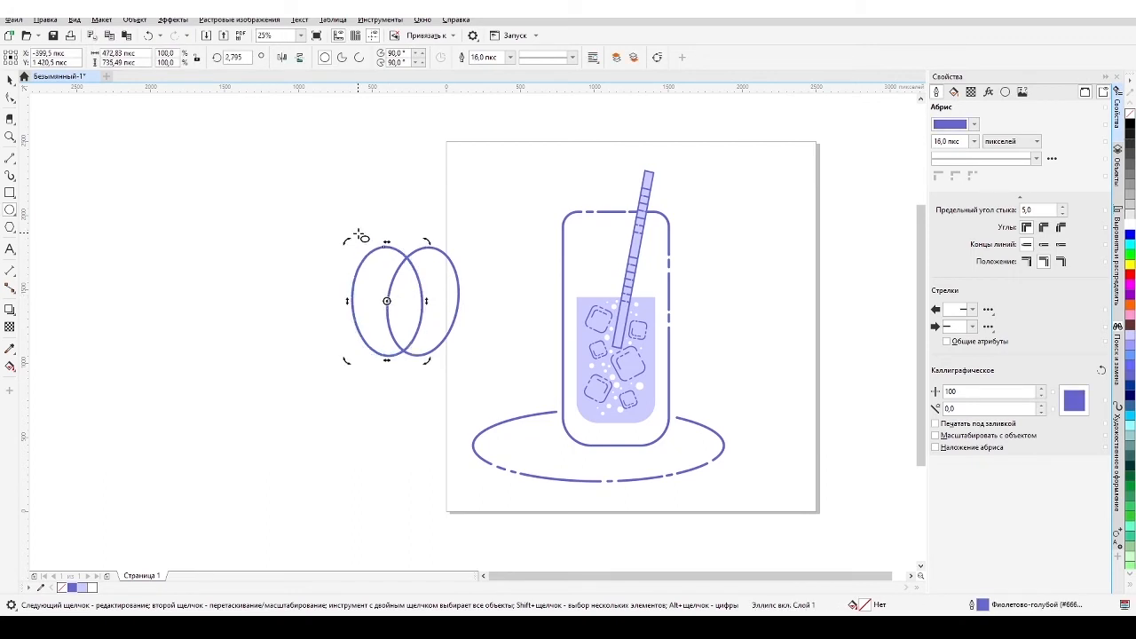
pyautogui.click(444, 256)
pyautogui.click(444, 256)
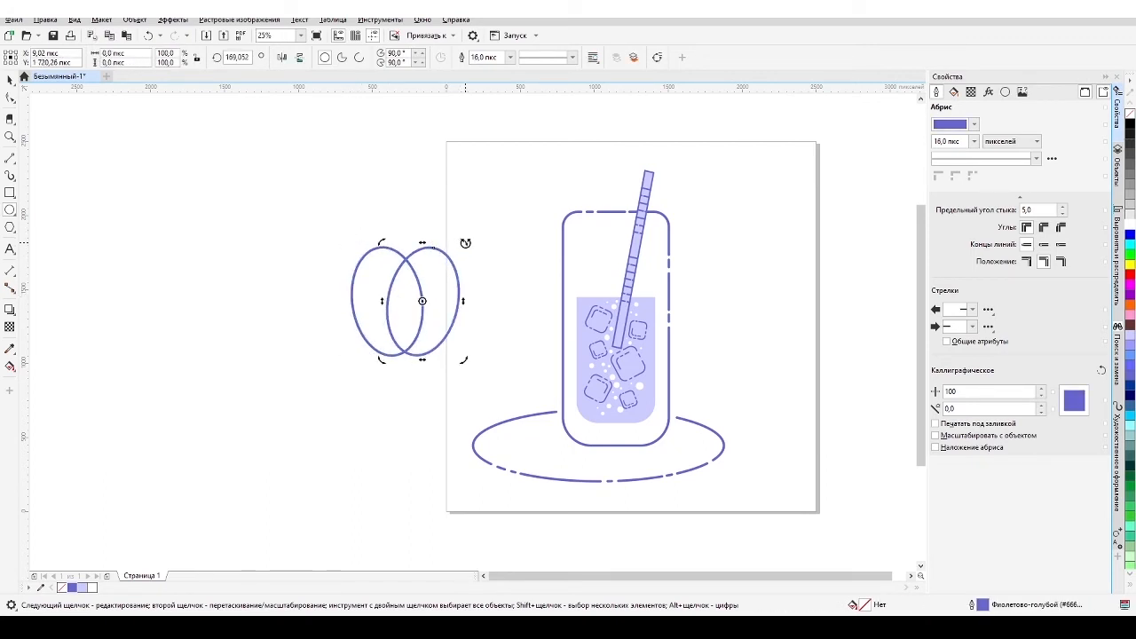
# Step: Merge the two overlapping ellipses into a single apple-shaped outline
pyautogui.press('space')
pyautogui.moveTo(297, 201); pyautogui.dragTo(470, 390)
pyautogui.click(451, 53)
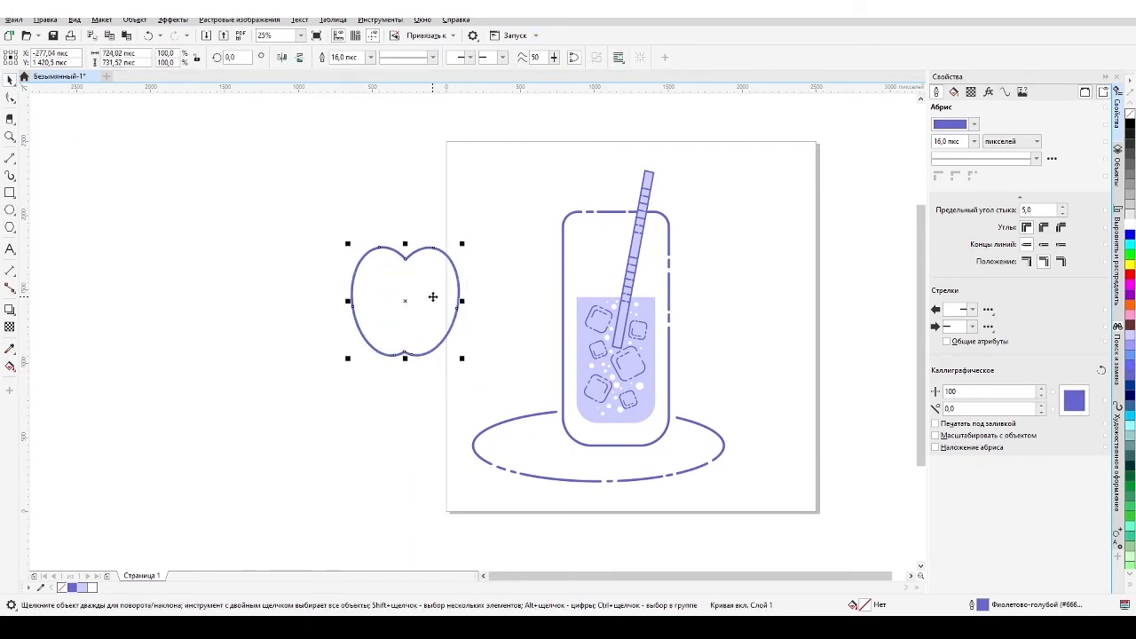
# Step: Make a concentric copy of the apple shape at about 79.6%, filled light violet without an outline
pyautogui.moveTo(463, 243); pyautogui.dragTo(446, 270)
pyautogui.click(81, 588)
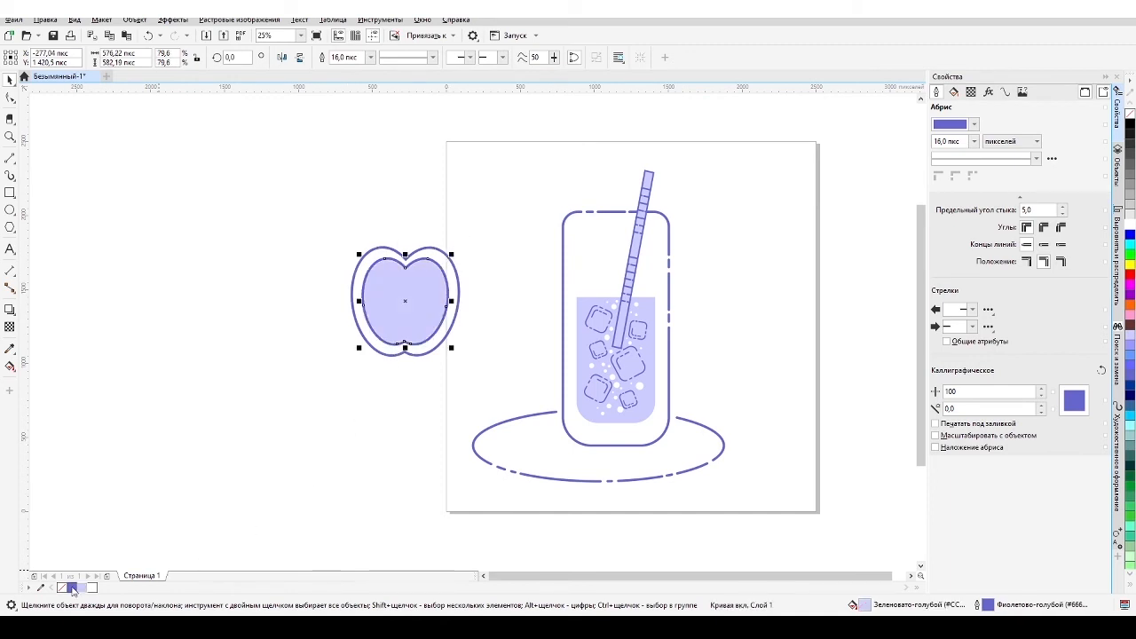
pyautogui.rightClick(63, 588)
# Step: Add two smaller concentric copies: an unfilled 10 px violet-blue outline and a violet-blue filled core about 151 px wide
pyautogui.scroll(2, 415, 300)
pyautogui.rightClick(73, 587)
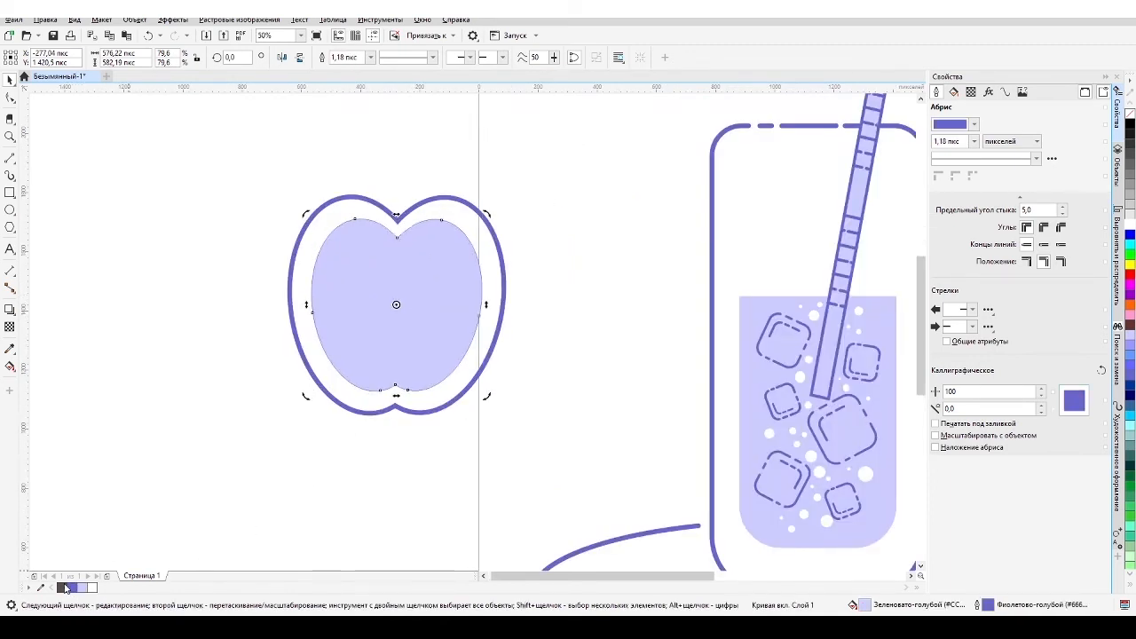
pyautogui.moveTo(485, 217); pyautogui.dragTo(434, 279)
pyautogui.rightClick(434, 279)
pyautogui.click(72, 587)
pyautogui.rightClick(72, 588)
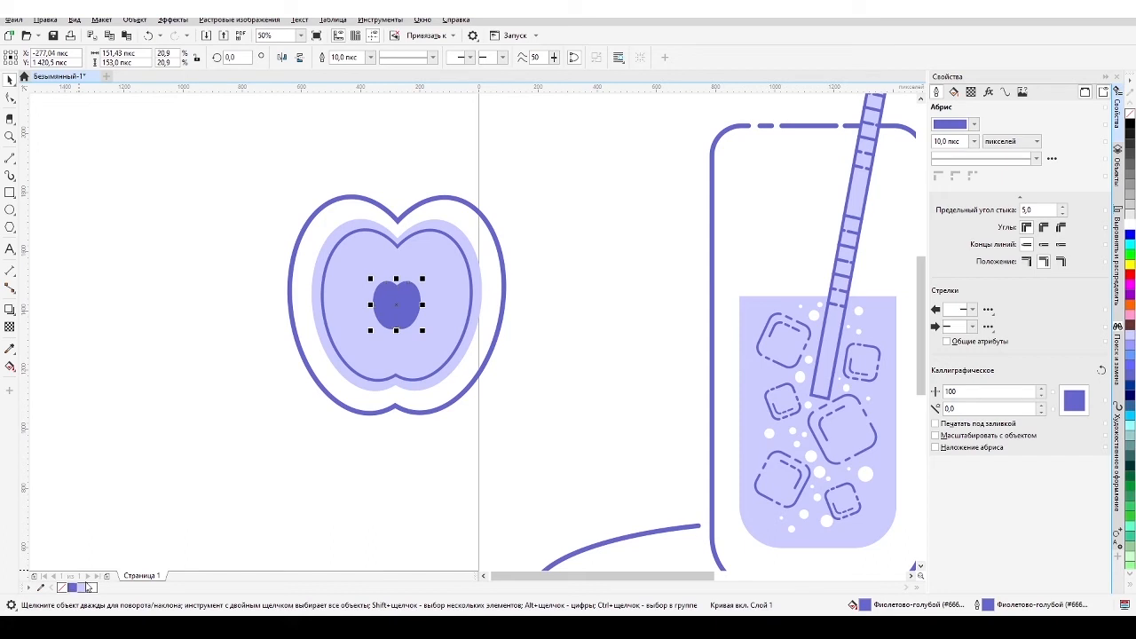
# Step: Add an unfilled 10 px outline copy about 208 px wide around the apple's core
pyautogui.click(62, 586)
pyautogui.click(429, 268)
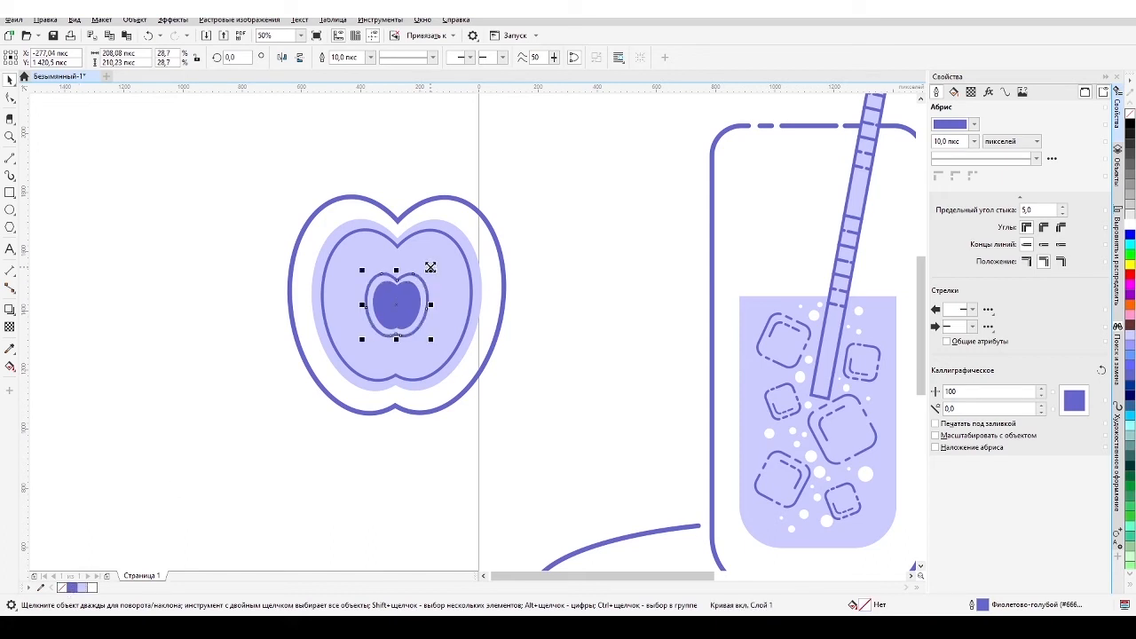
# Step: Erase small gaps in the outer 16 px apple outline with the Eraser at a 10 px nib
pyautogui.scroll(-1, 387, 260)
pyautogui.scroll(1, 387, 259)
pyautogui.click(9, 120)
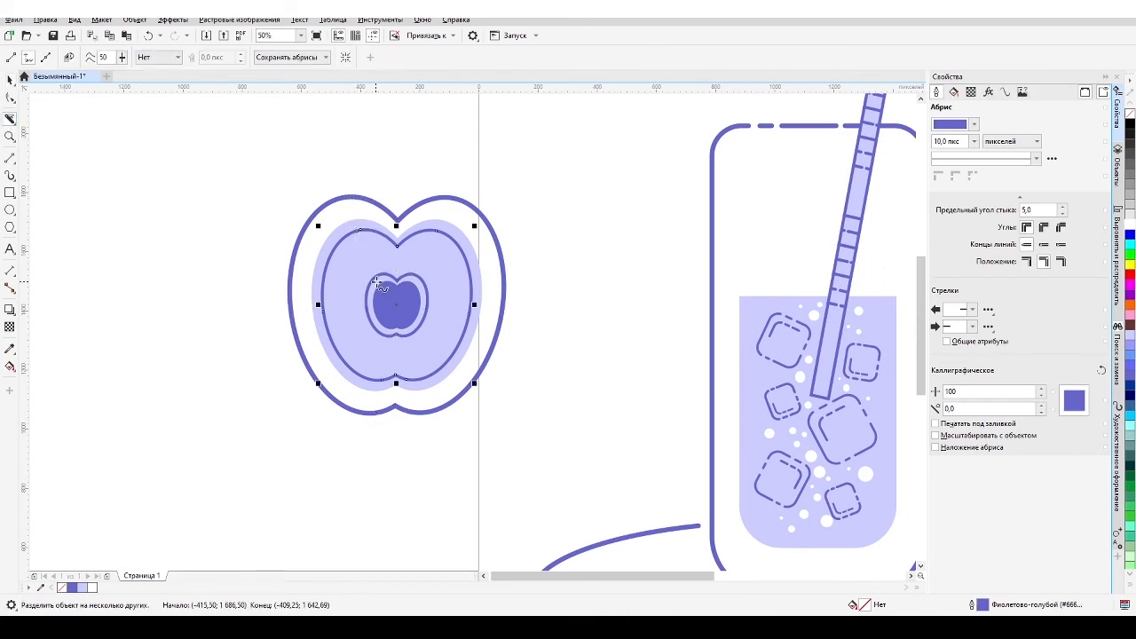
pyautogui.click(10, 120)
pyautogui.click(55, 133)
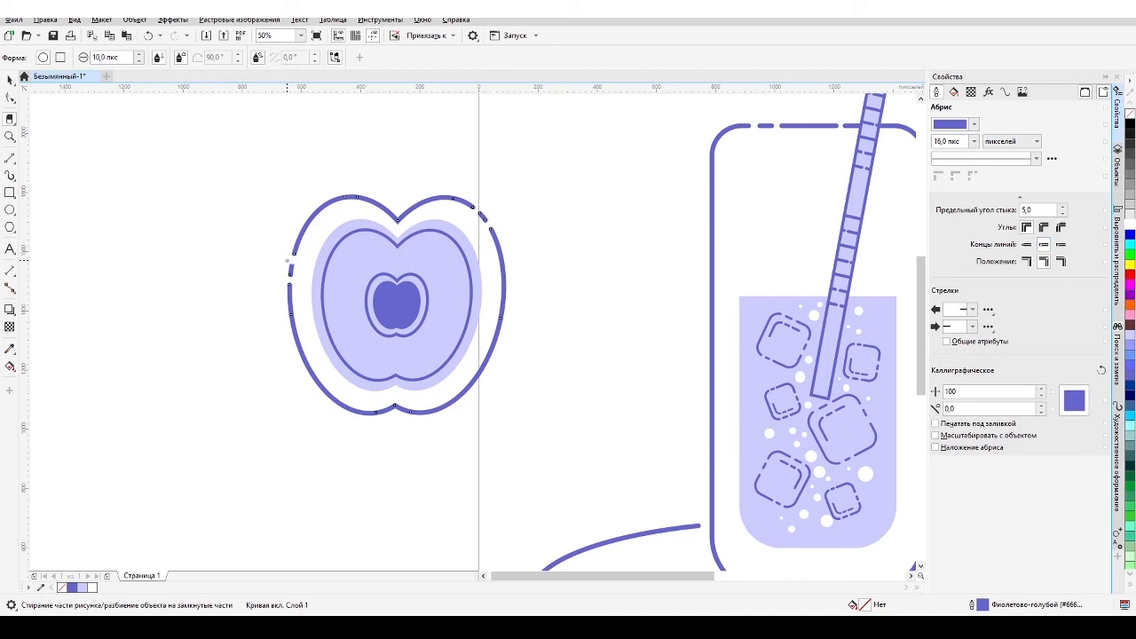
# Step: Erase gaps in the middle and core apple outlines, and set the middle outline's width to 12 px
pyautogui.click(387, 235)
pyautogui.moveTo(385, 236); pyautogui.dragTo(405, 240)
pyautogui.click(970, 142)
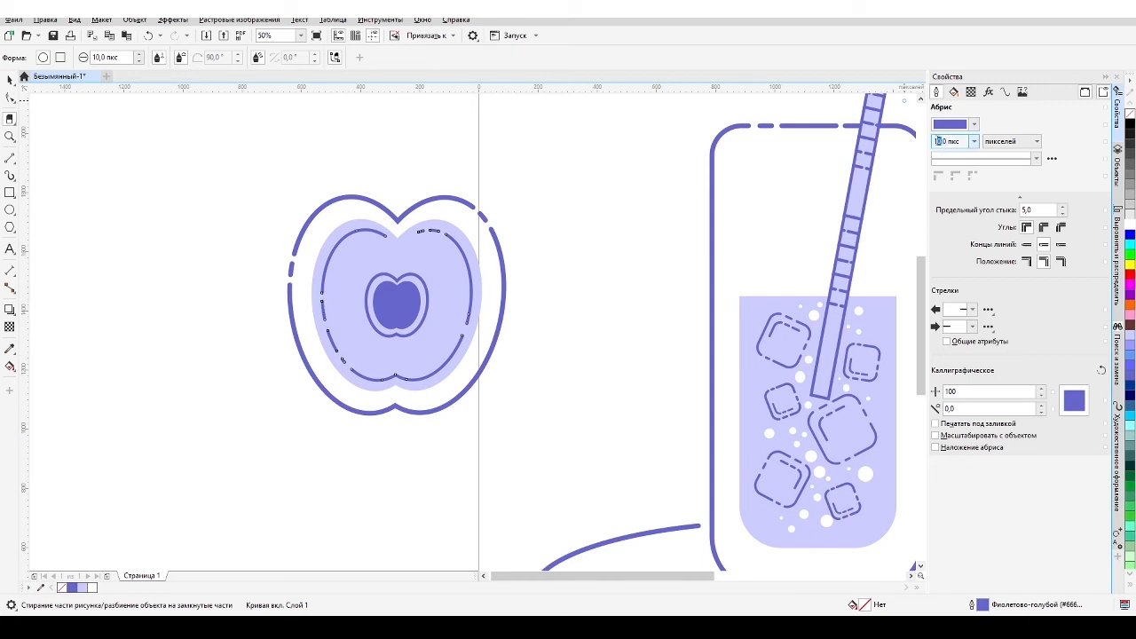
pyautogui.write('12')
pyautogui.press('Return')
pyautogui.click(421, 279)
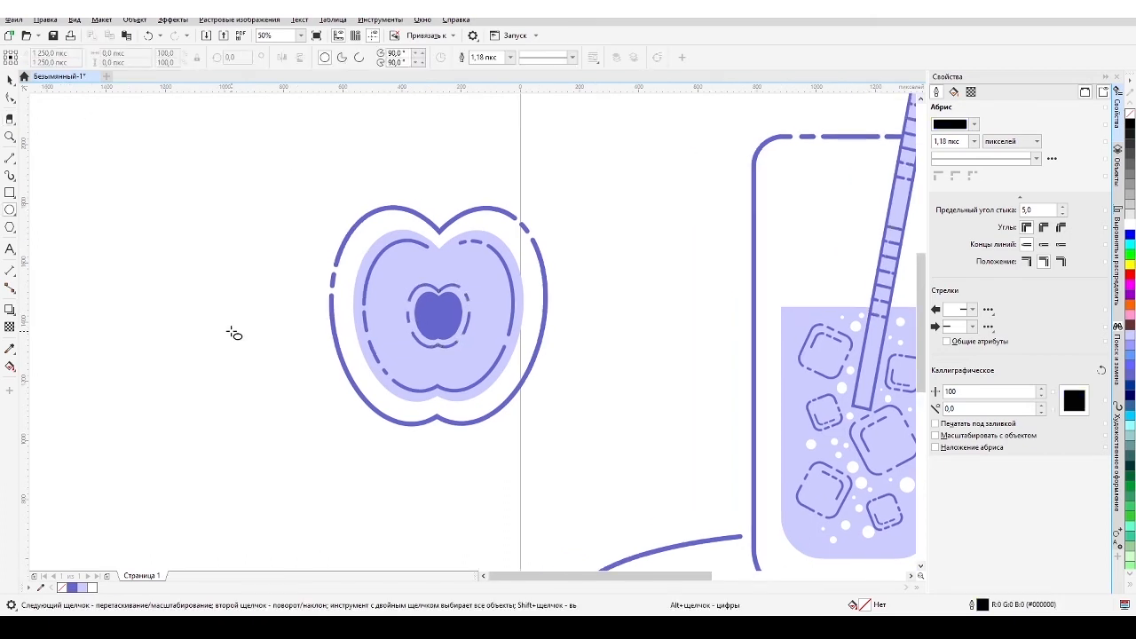
# Step: Draw a narrow ellipse filled white without an outline and place it on the apple's core as a tilted seed
pyautogui.moveTo(230, 313)
pyautogui.mouseDown()
pyautogui.moveTo(207, 370)
pyautogui.moveTo(434, 328)
pyautogui.moveTo(440, 345)
pyautogui.moveTo(454, 310)
pyautogui.moveTo(430, 320)
pyautogui.moveTo(448, 318)
pyautogui.moveTo(455, 331)
pyautogui.mouseUp()
pyautogui.click(92, 588)
pyautogui.rightClick(61, 587)
pyautogui.click(10, 80)
pyautogui.click(432, 330)
pyautogui.click(431, 328)
# Step: Mirror the seed horizontally into an aligned pair on the core, and group all parts of the apple
pyautogui.click(282, 57)
pyautogui.press('Escape')
pyautogui.click(429, 325)
pyautogui.keyDown('shift'); pyautogui.click(445, 318); pyautogui.keyUp('shift')
pyautogui.click(1117, 249)
pyautogui.click(939, 122)
pyautogui.click(603, 346)
pyautogui.click(433, 317)
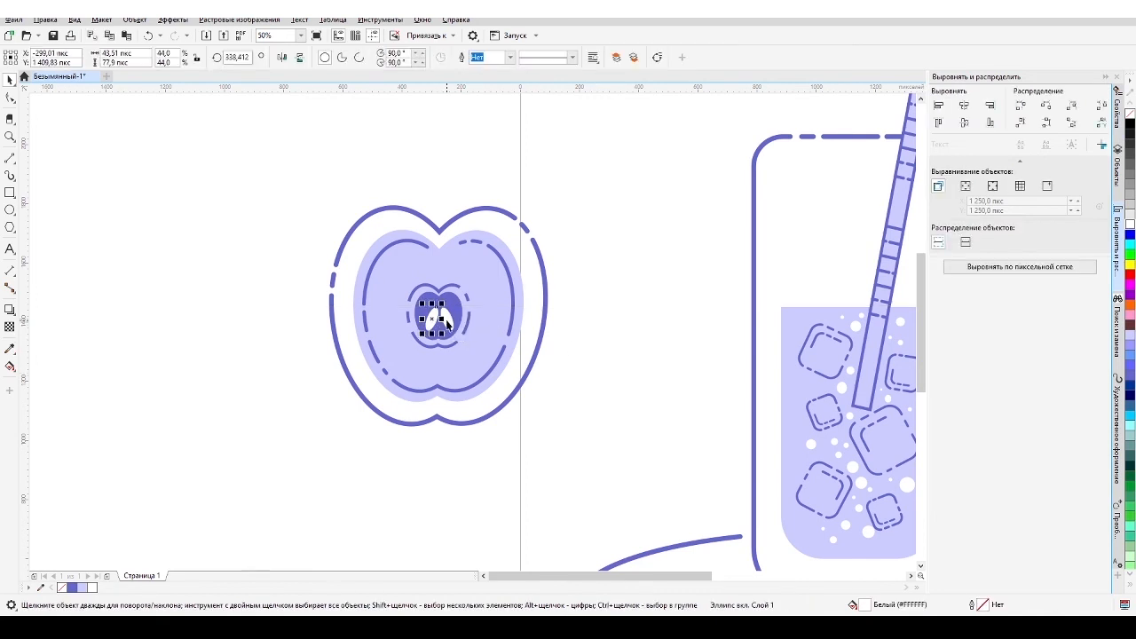
pyautogui.moveTo(287, 183); pyautogui.dragTo(577, 472)
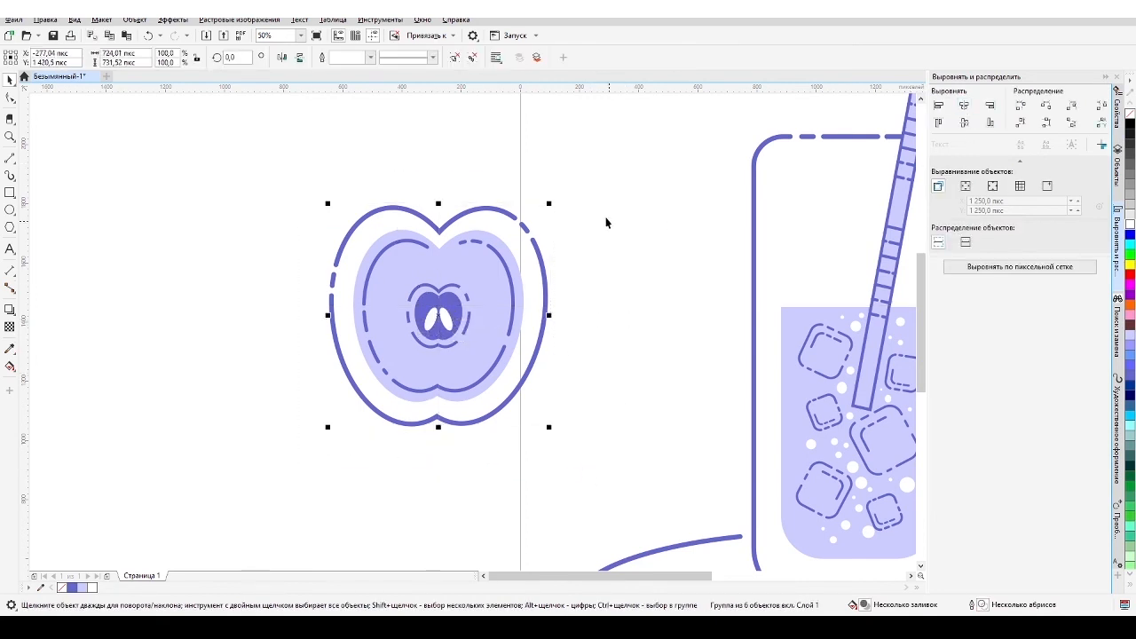
# Step: Draw a tall ellipse about 452 px high beside the apple and place an overlapping copy next to it
pyautogui.press('F7')
pyautogui.moveTo(143, 195); pyautogui.dragTo(242, 333)
pyautogui.moveTo(193, 266); pyautogui.dragTo(244, 266)
# Step: Intersect the two overlapping ellipses and delete the originals, keeping only the leaf-shaped overlap
pyautogui.press('space')
pyautogui.keyDown('shift'); pyautogui.click(207, 210); pyautogui.keyUp('shift')
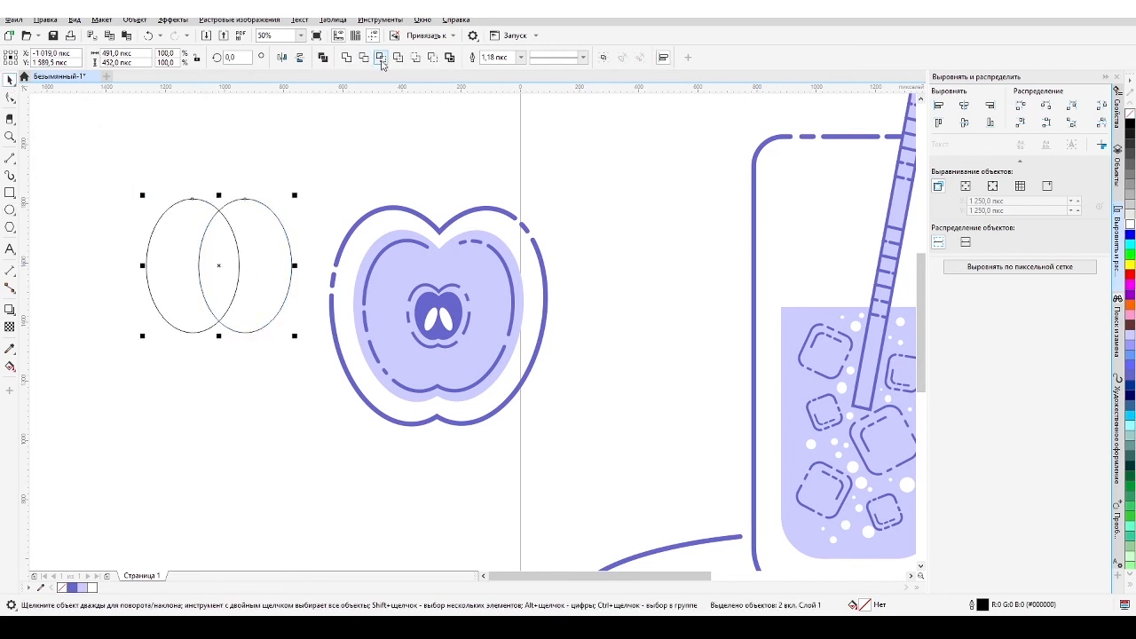
pyautogui.click(380, 58)
pyautogui.click(289, 261)
pyautogui.press('Delete')
pyautogui.click(175, 208)
pyautogui.press('Delete')
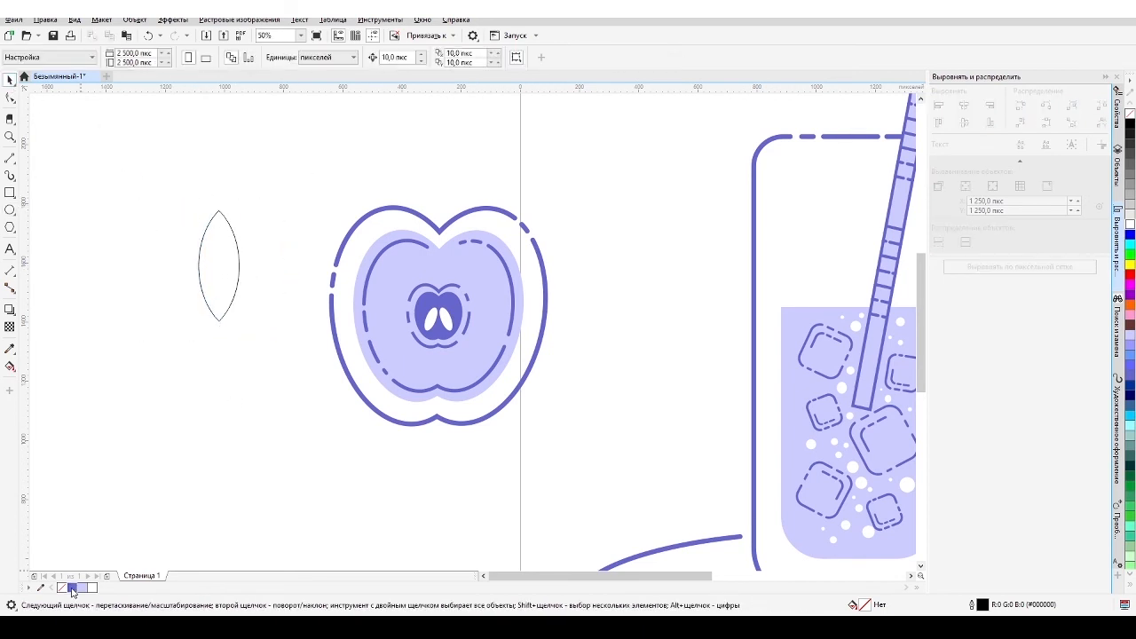
# Step: Give the leaf a violet-blue 16 px outline and erase small gaps in its sides
pyautogui.click(221, 318)
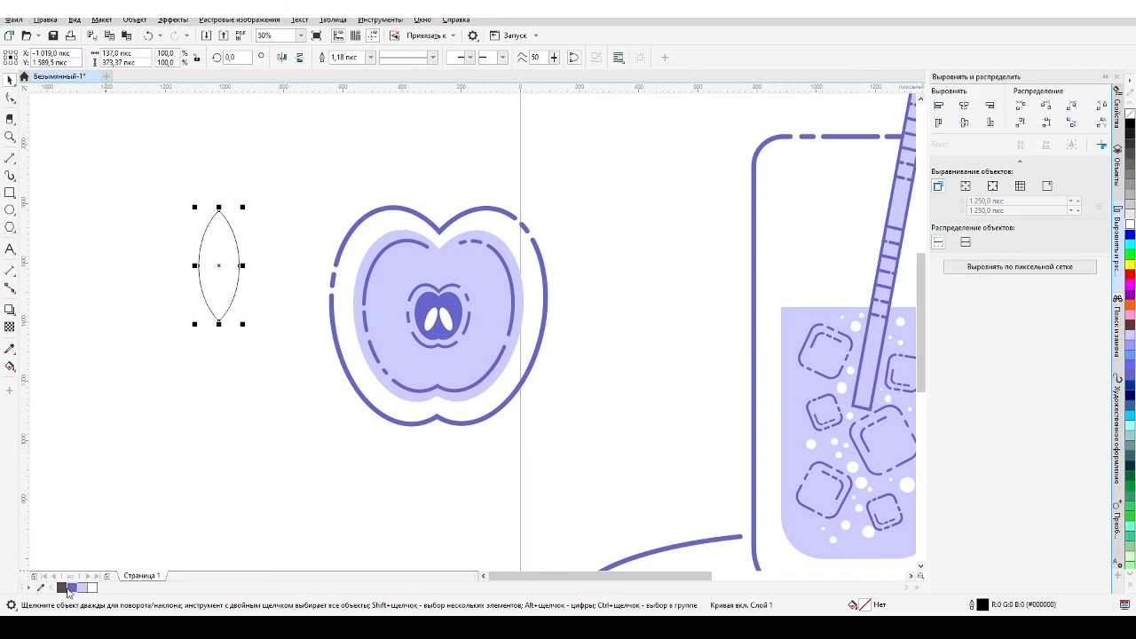
pyautogui.click(1115, 120)
pyautogui.click(974, 141)
pyautogui.click(960, 231)
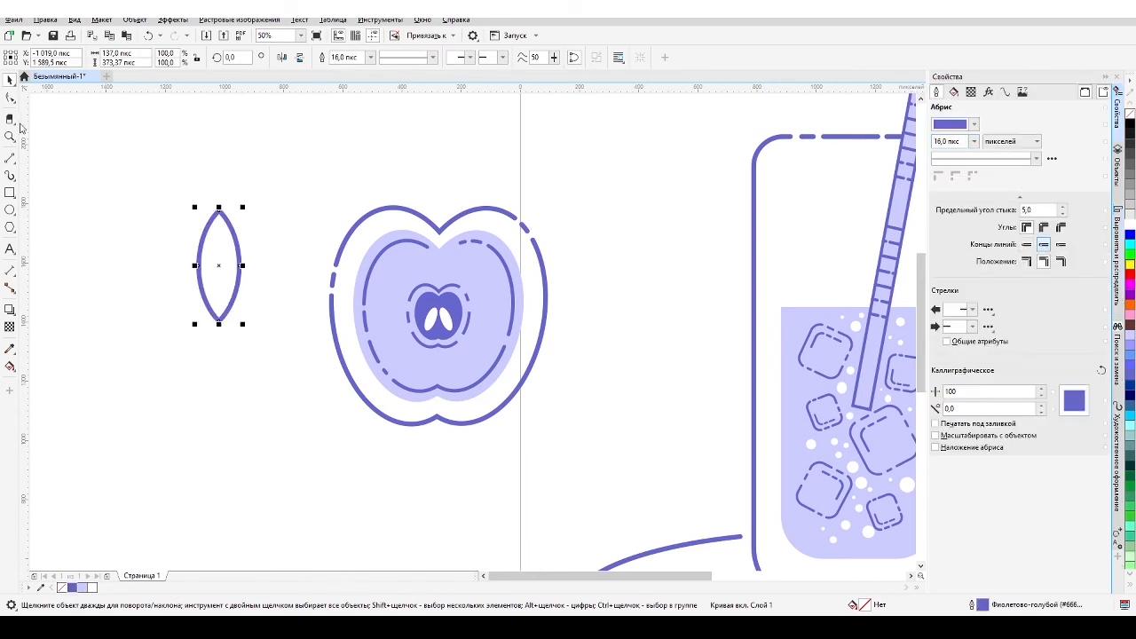
pyautogui.click(10, 118)
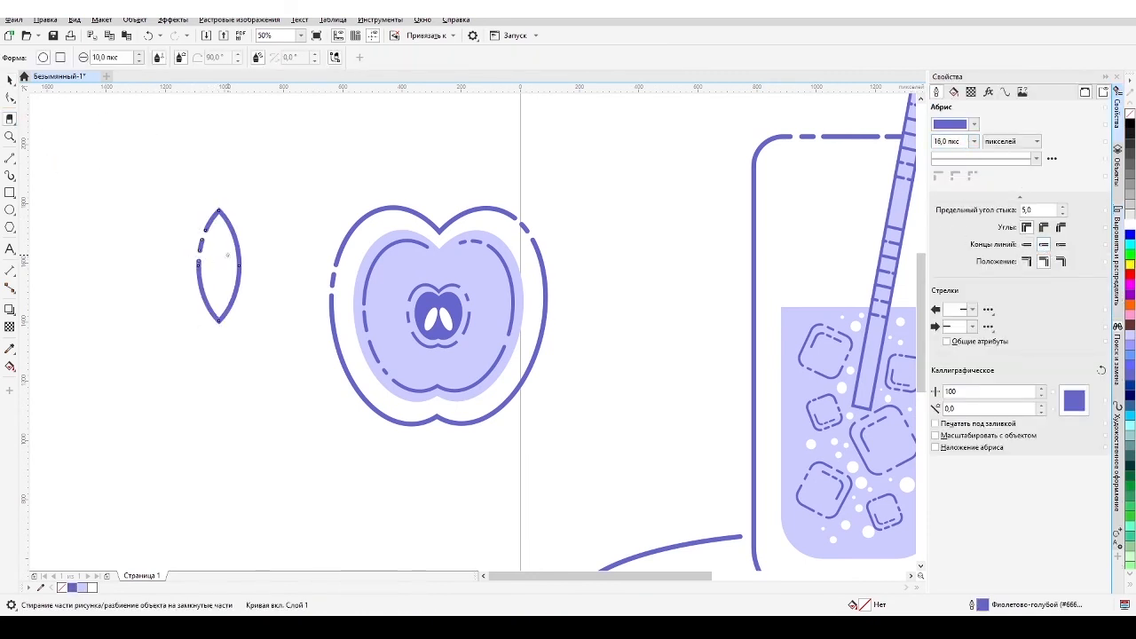
# Step: Draw a near-vertical midrib line about 269 px long in the leaf with a 16 px outline
pyautogui.click(8, 158)
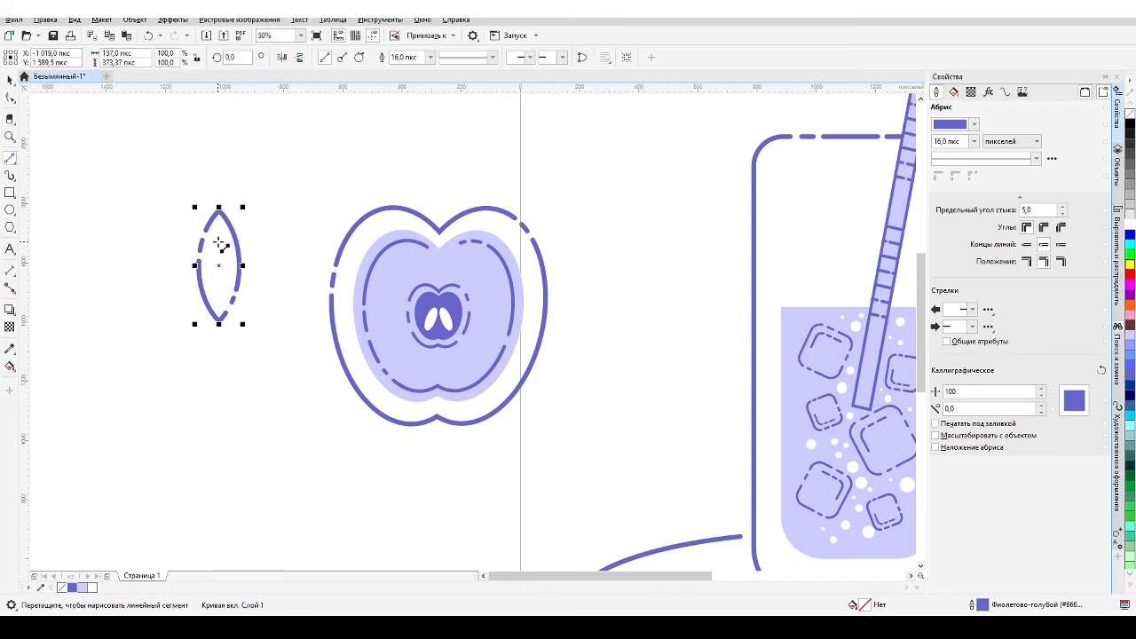
pyautogui.moveTo(218, 237); pyautogui.dragTo(218, 324)
pyautogui.write('16')
pyautogui.press('Return')
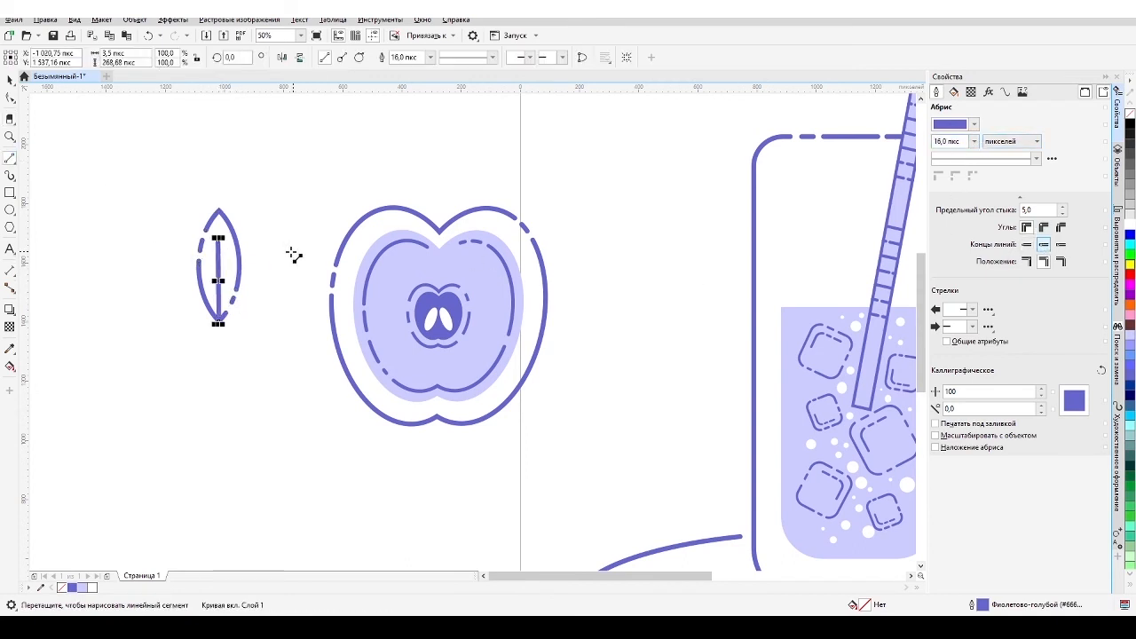
# Step: Add two short slanted side veins to the leaf's midrib, 16 px wide with rounded line ends
pyautogui.moveTo(230, 250); pyautogui.dragTo(219, 293)
pyautogui.click(952, 141)
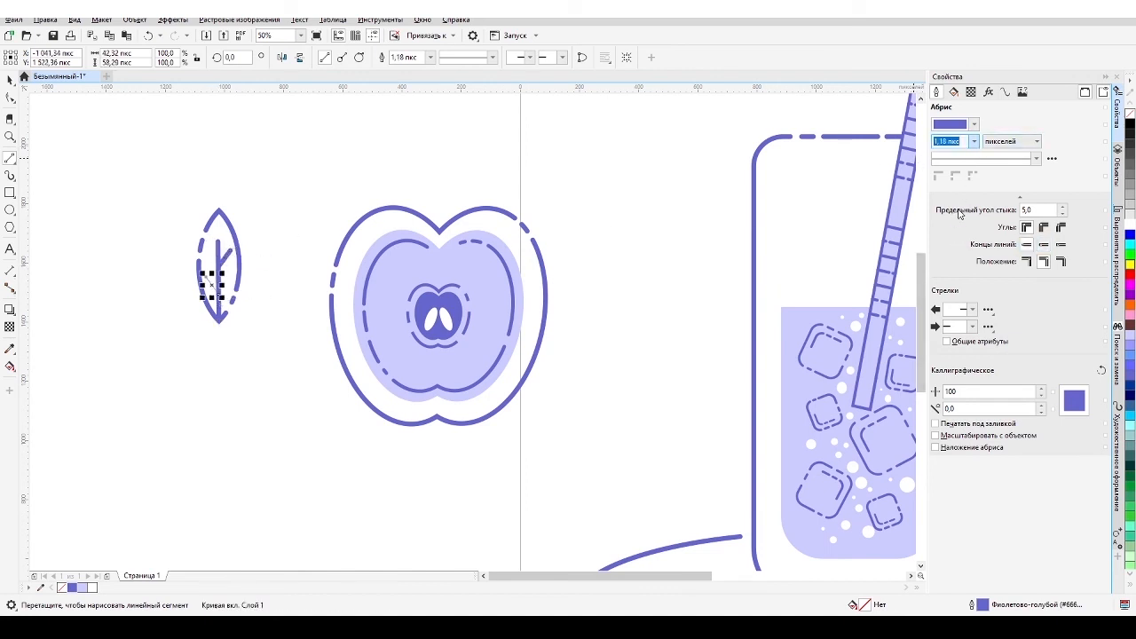
pyautogui.write('16')
pyautogui.press('Return')
pyautogui.click(1044, 244)
# Step: Group the leaf outline and its veins
pyautogui.click(9, 80)
pyautogui.click(162, 158)
pyautogui.moveTo(162, 162); pyautogui.dragTo(229, 327)
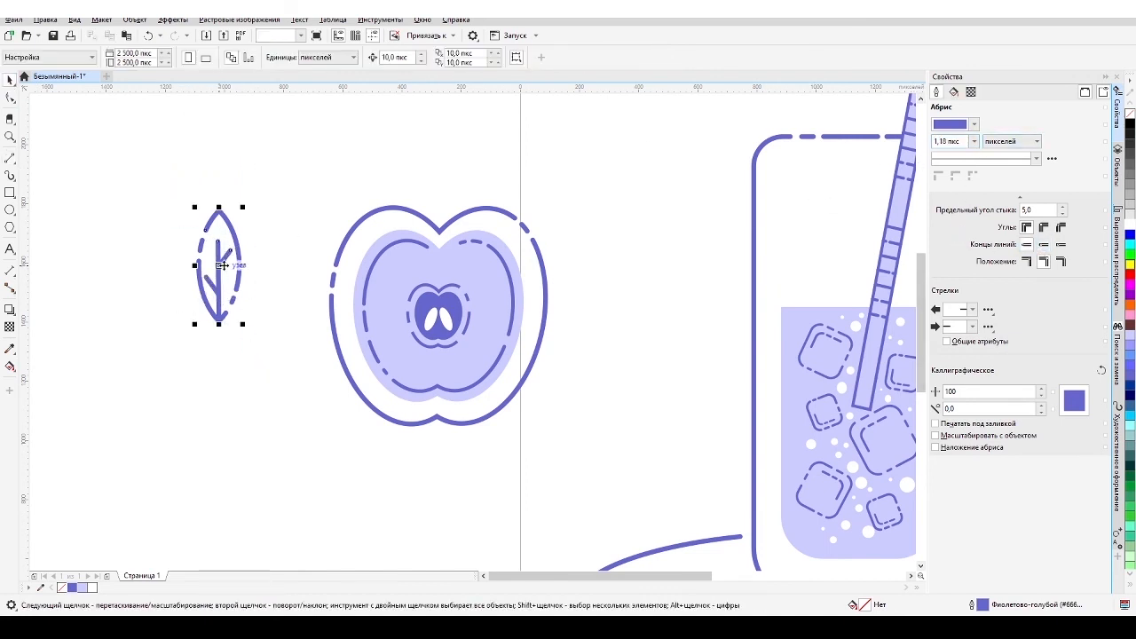
pyautogui.hotkey('ctrl', 'g')
# Step: Move the leaf group above the apple's upper notch and tilt it slightly to the left
pyautogui.moveTo(219, 288); pyautogui.dragTo(451, 206)
pyautogui.click(430, 184)
pyautogui.click(431, 166)
pyautogui.moveTo(428, 161); pyautogui.dragTo(421, 172)
pyautogui.click(313, 208)
# Step: Group the leaf with the apple and move the group onto the plate, overlapping the glass's left side
pyautogui.moveTo(304, 101); pyautogui.dragTo(582, 471)
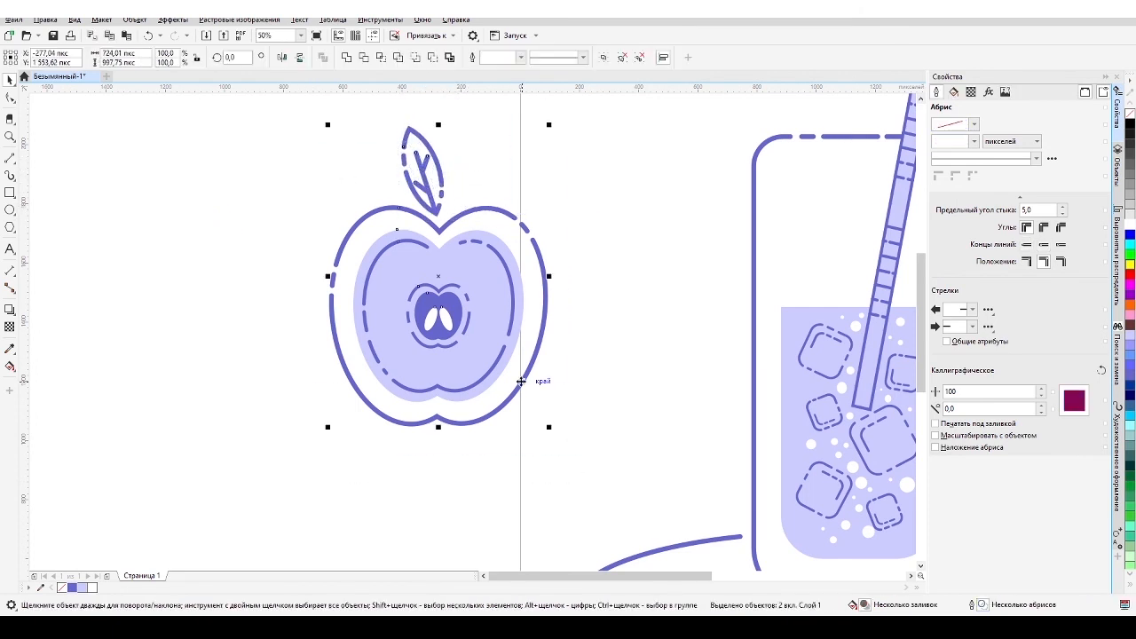
pyautogui.hotkey('ctrl', 'g')
pyautogui.scroll(-1, 439, 333)
pyautogui.moveTo(435, 316); pyautogui.dragTo(566, 422)
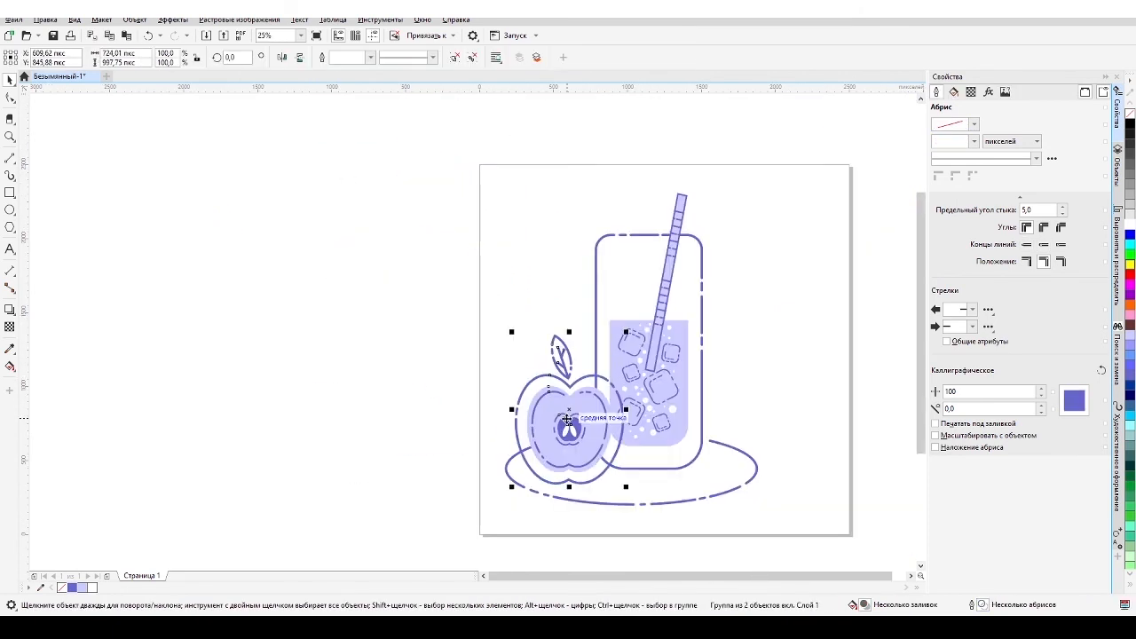
pyautogui.click(380, 268)
pyautogui.scroll(-2, 380, 268)
pyautogui.scroll(2, 430, 283)
# Step: Group all the white bubble ellipses inside the glass group
pyautogui.click(538, 296)
pyautogui.click(1118, 168)
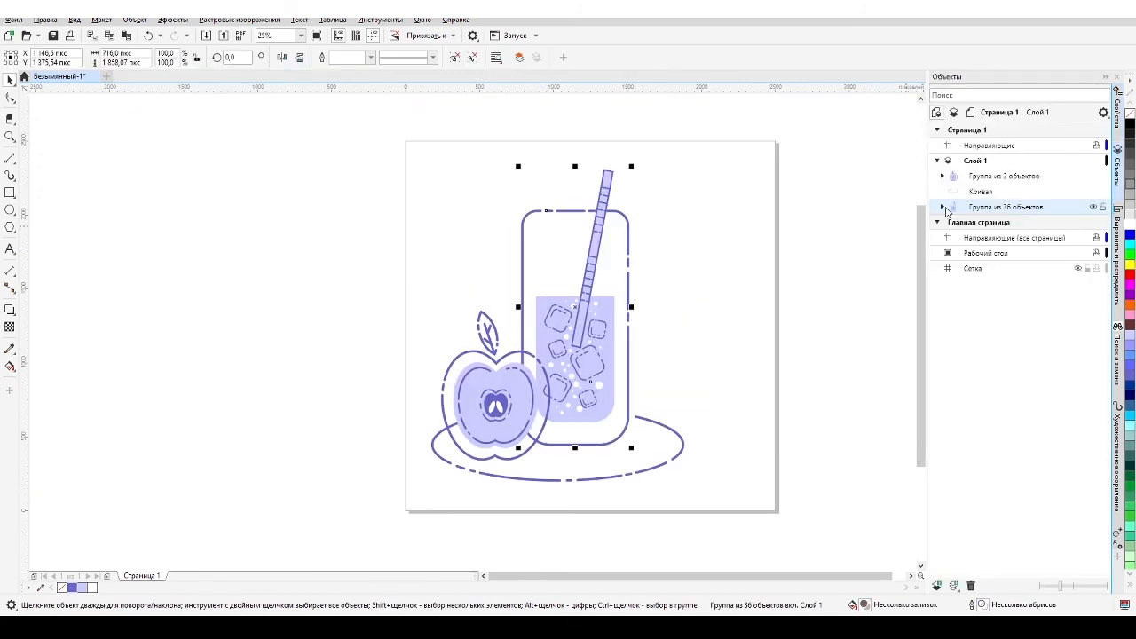
pyautogui.click(943, 206)
pyautogui.scroll(2, 984, 297)
pyautogui.click(991, 155)
pyautogui.scroll(-1, 1000, 418)
pyautogui.keyDown('shift'); pyautogui.click(990, 508); pyautogui.keyUp('shift')
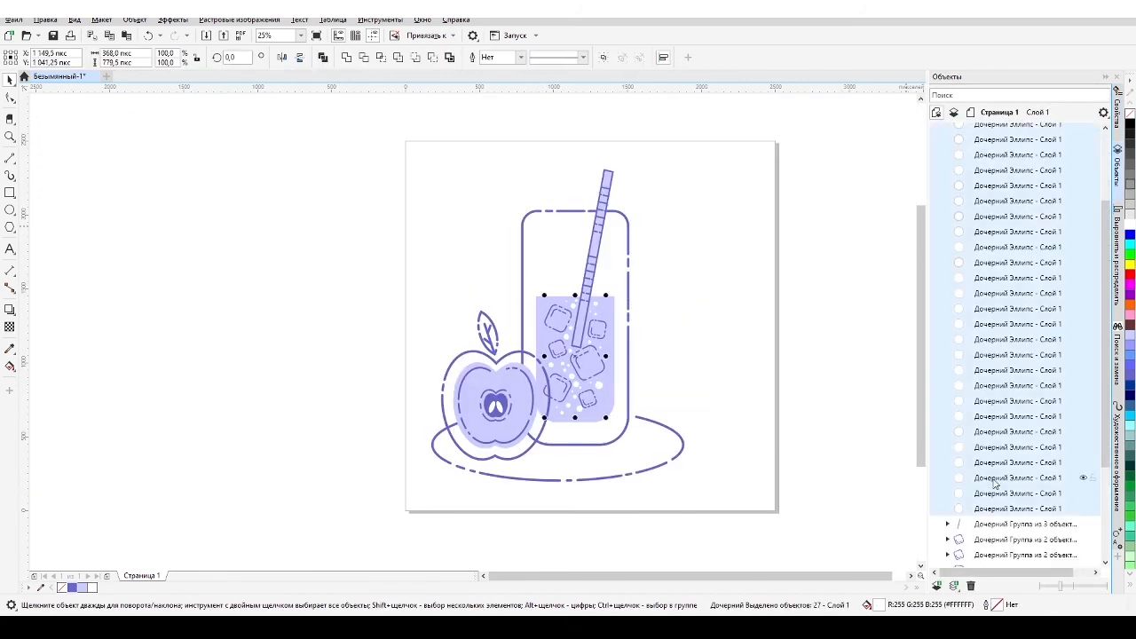
pyautogui.hotkey('ctrl', 'g')
# Step: Raise the top edge of the light violet liquid slightly by editing its nodes
pyautogui.click(991, 347)
pyautogui.press('F10')
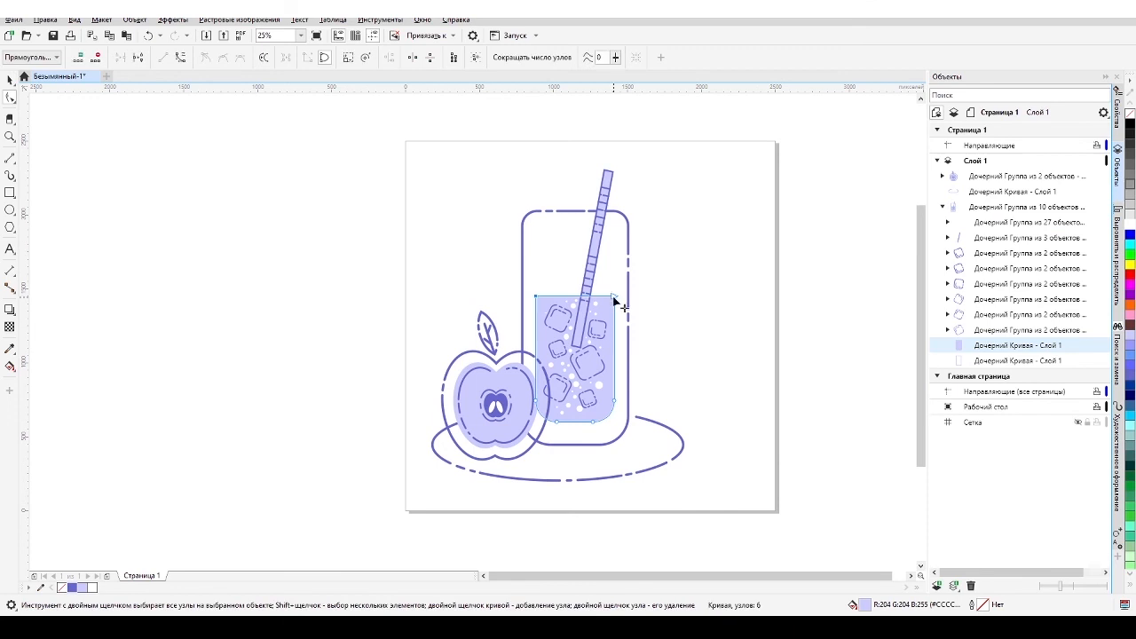
pyautogui.click(10, 80)
pyautogui.click(249, 277)
pyautogui.scroll(-1, 256, 279)
pyautogui.scroll(1, 259, 301)
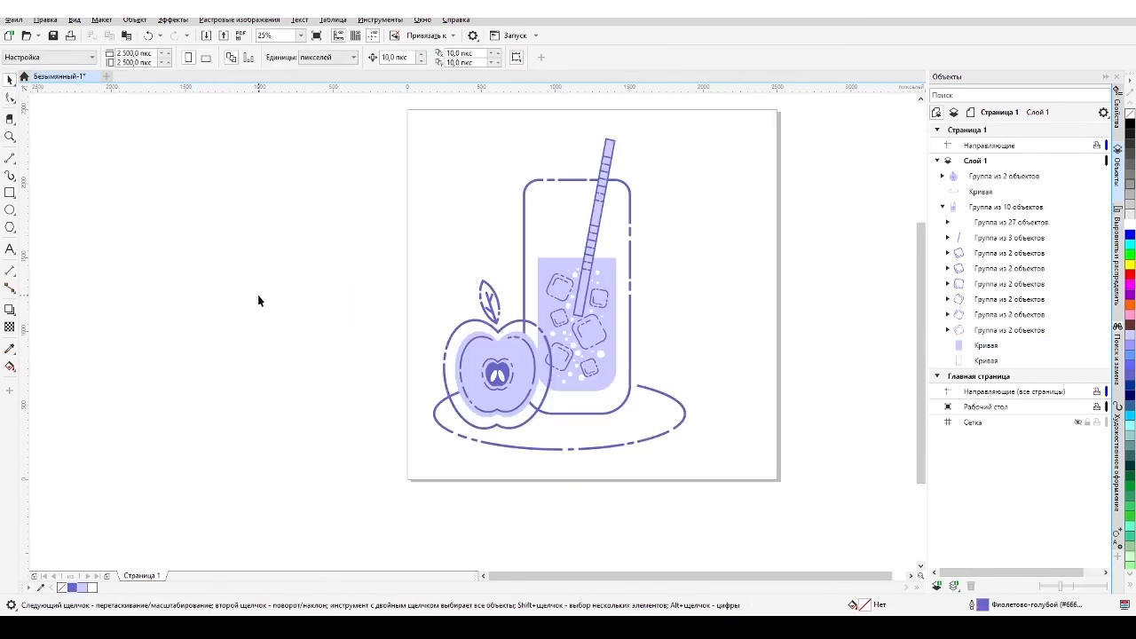
# Step: Group the apple, plate and glass, and move the whole illustration to the middle of the page
pyautogui.click(944, 207)
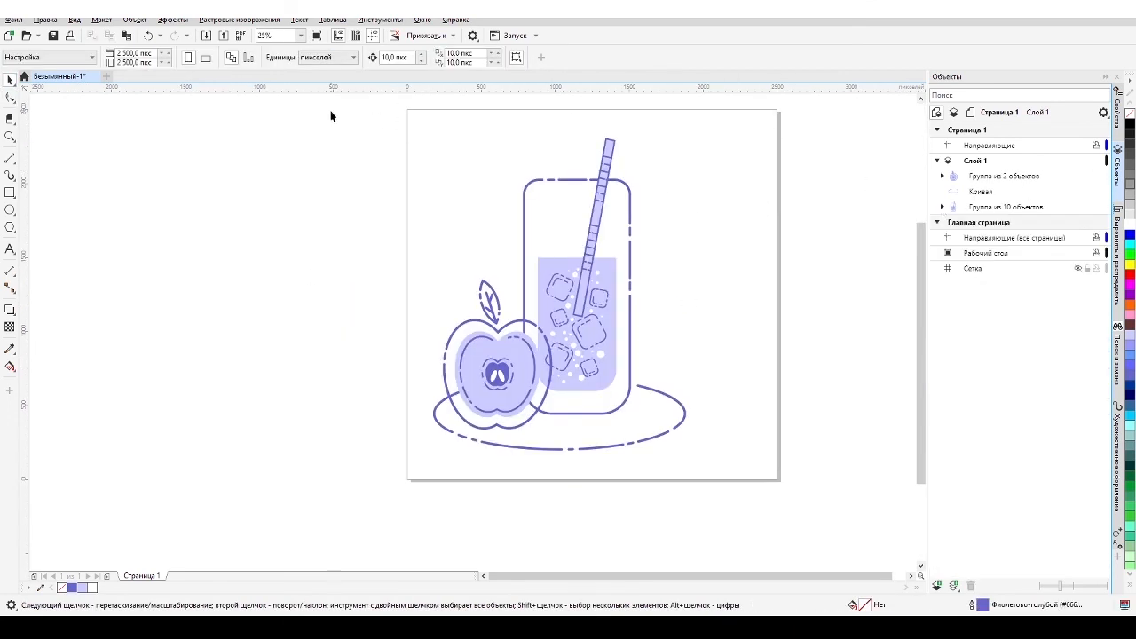
pyautogui.hotkey('ctrl', 'a')
pyautogui.hotkey('ctrl', 'g')
pyautogui.moveTo(560, 294); pyautogui.dragTo(596, 292)
pyautogui.click(388, 367)
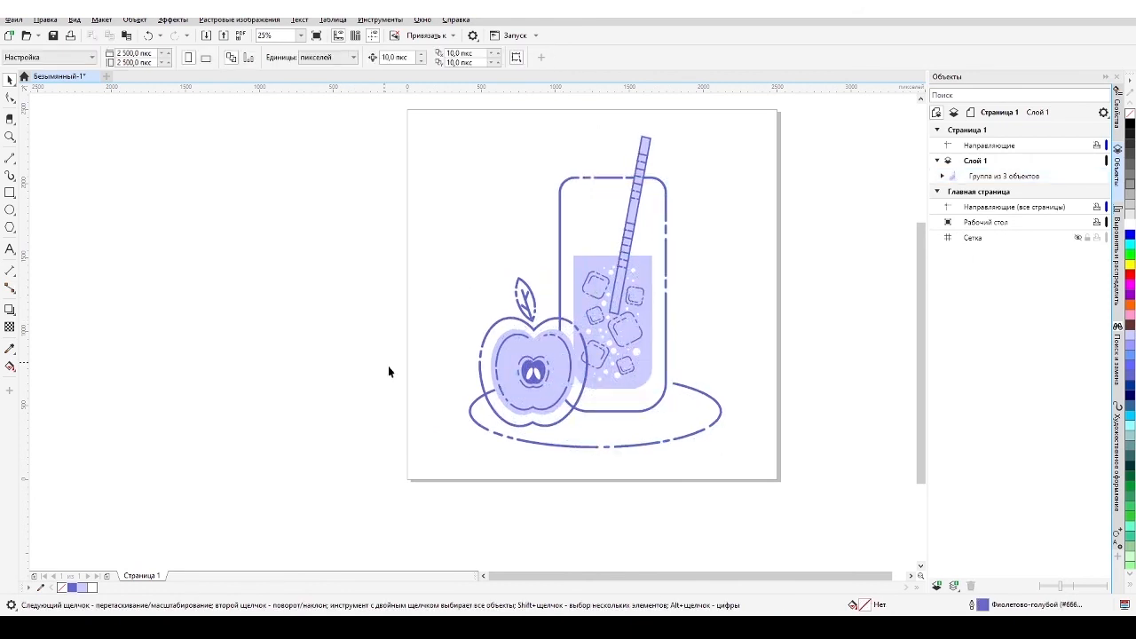
# Step: Erase the part of the plate's outline behind the apple, temporarily hiding the apple group
pyautogui.click(11, 116)
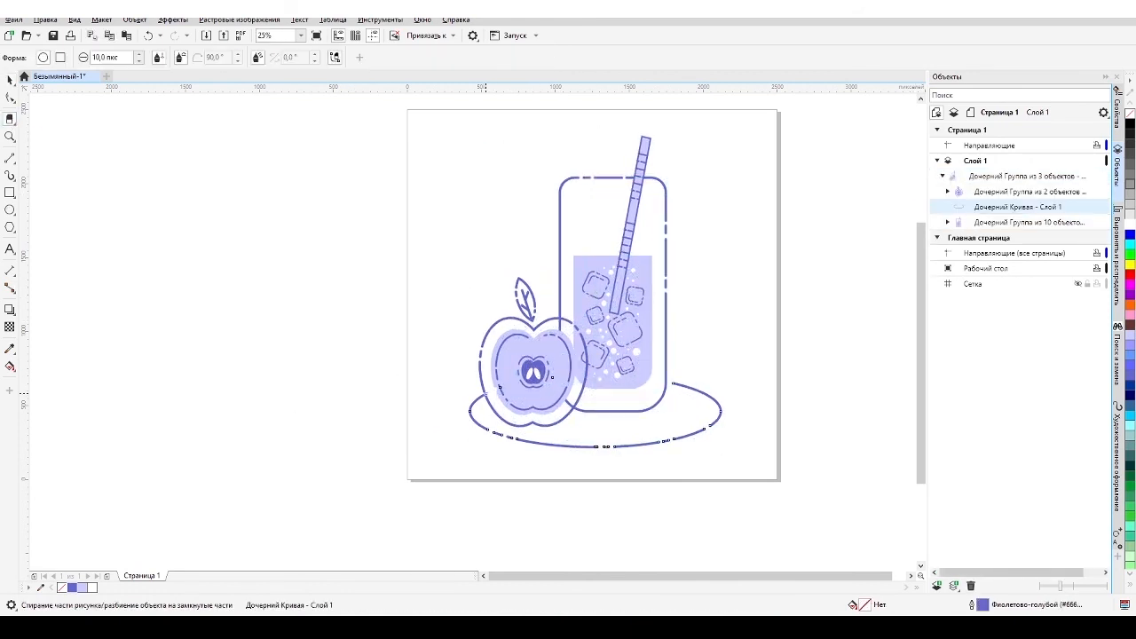
pyautogui.click(1094, 192)
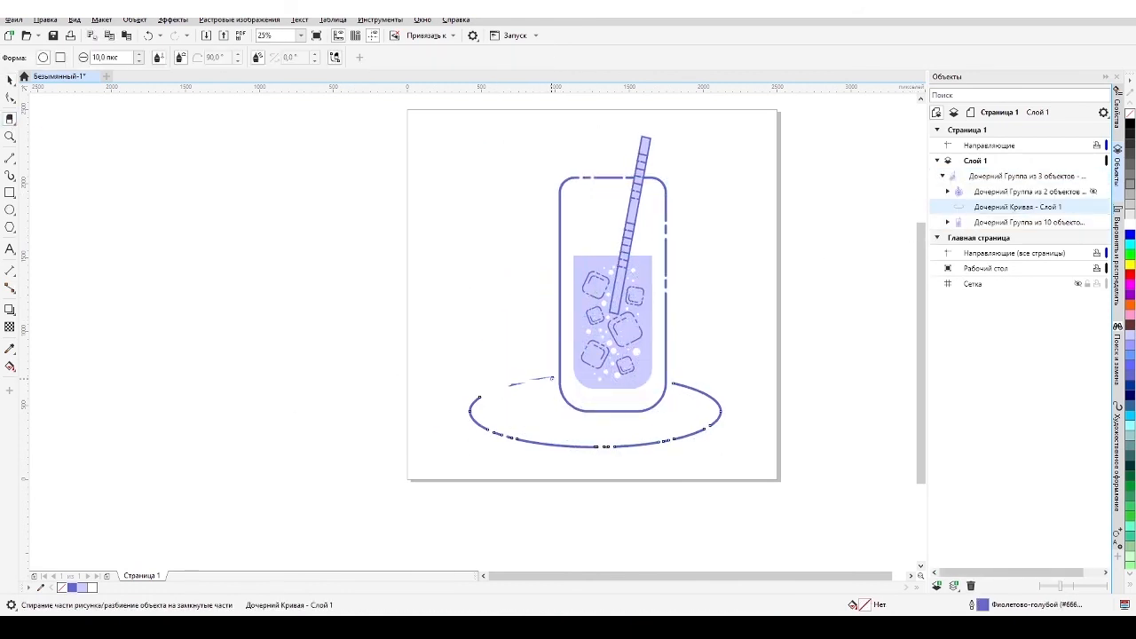
pyautogui.click(1093, 192)
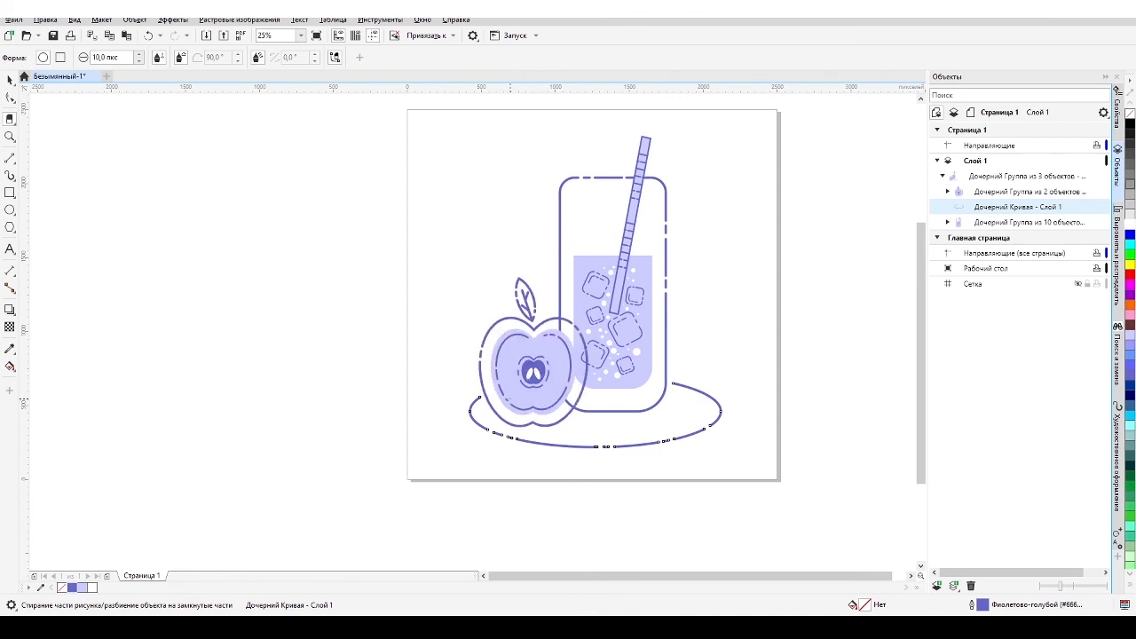